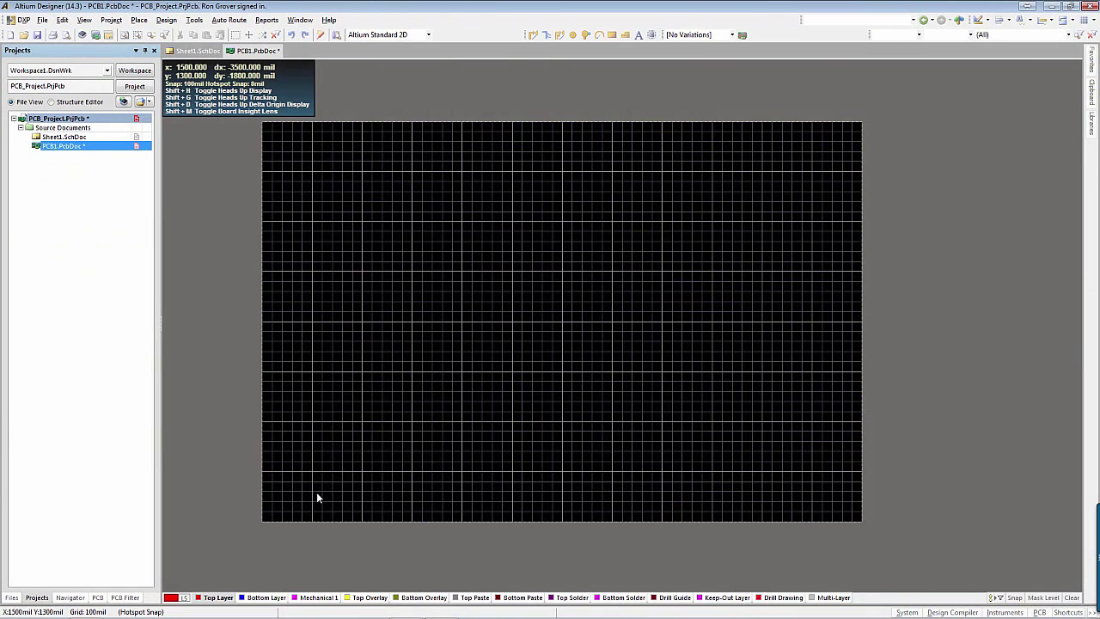
# - Draw the left, top, 45° chamfered and right edges of the board outline with lines
pyautogui.press('p')
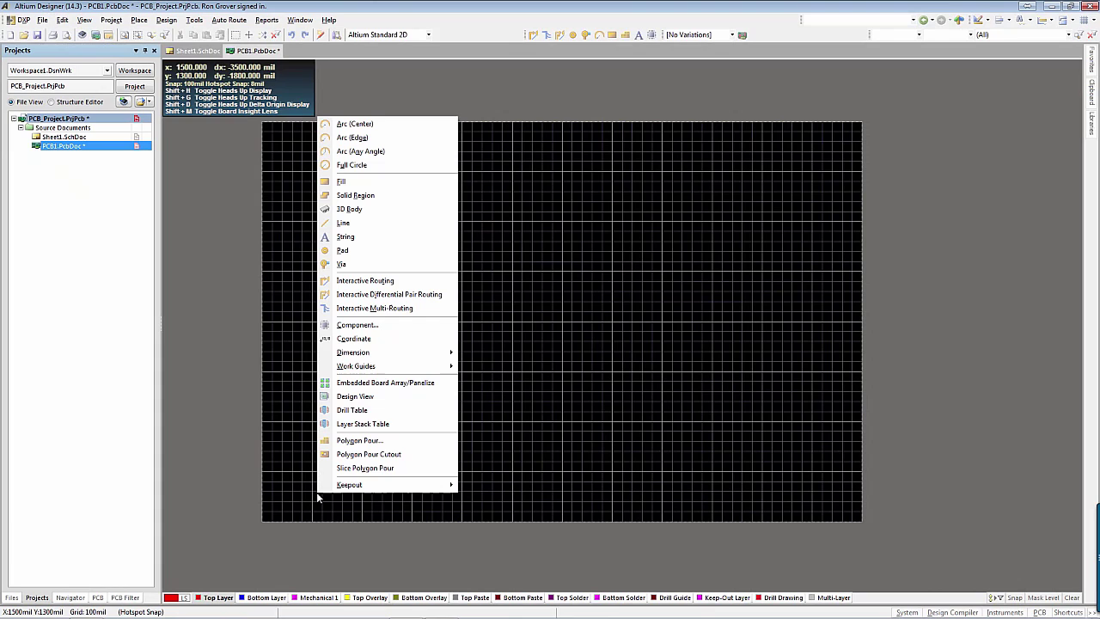
pyautogui.click(347, 225)
pyautogui.click(262, 521)
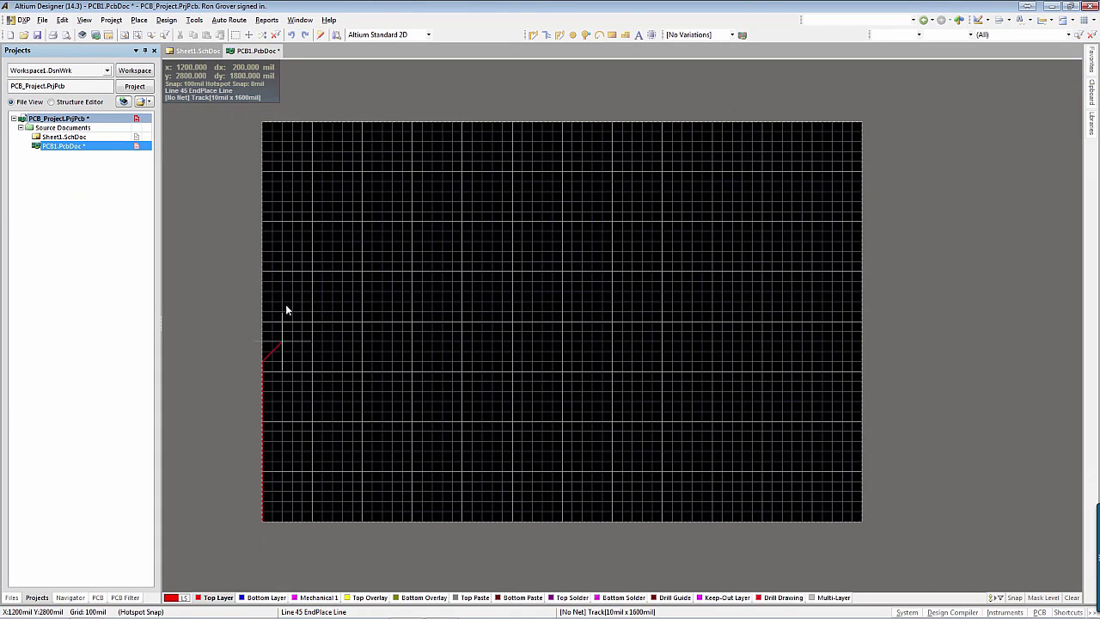
pyautogui.click(264, 272)
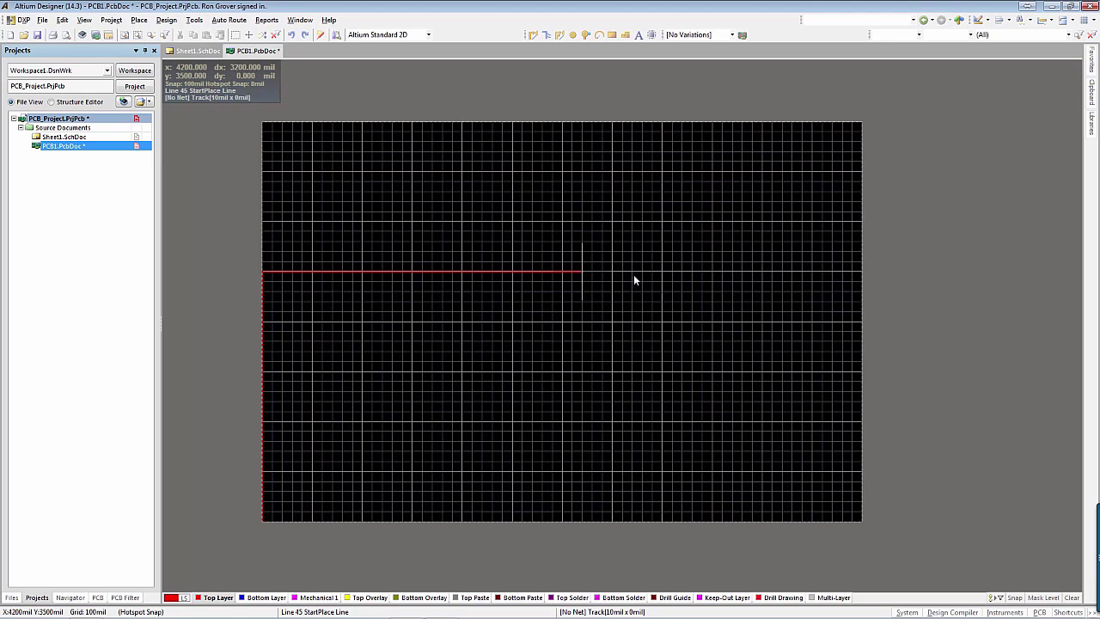
pyautogui.click(661, 421)
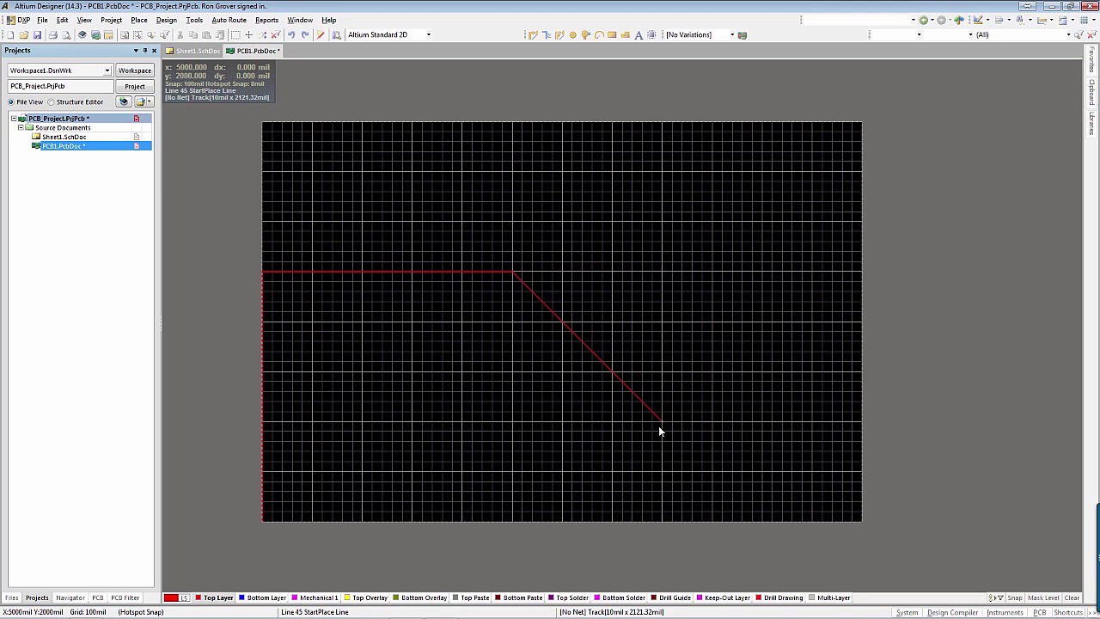
pyautogui.click(656, 515)
pyautogui.rightClick(655, 515)
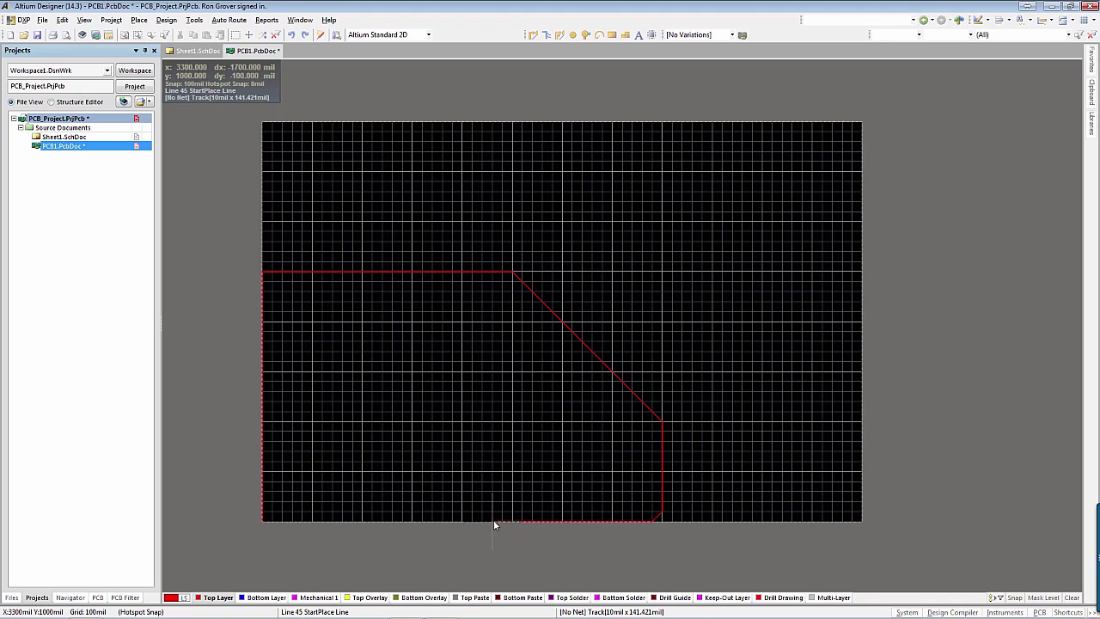
# - Close the outline with a bottom edge line and select all outline lines
pyautogui.click(494, 521)
pyautogui.click(264, 522)
pyautogui.rightClick(264, 522)
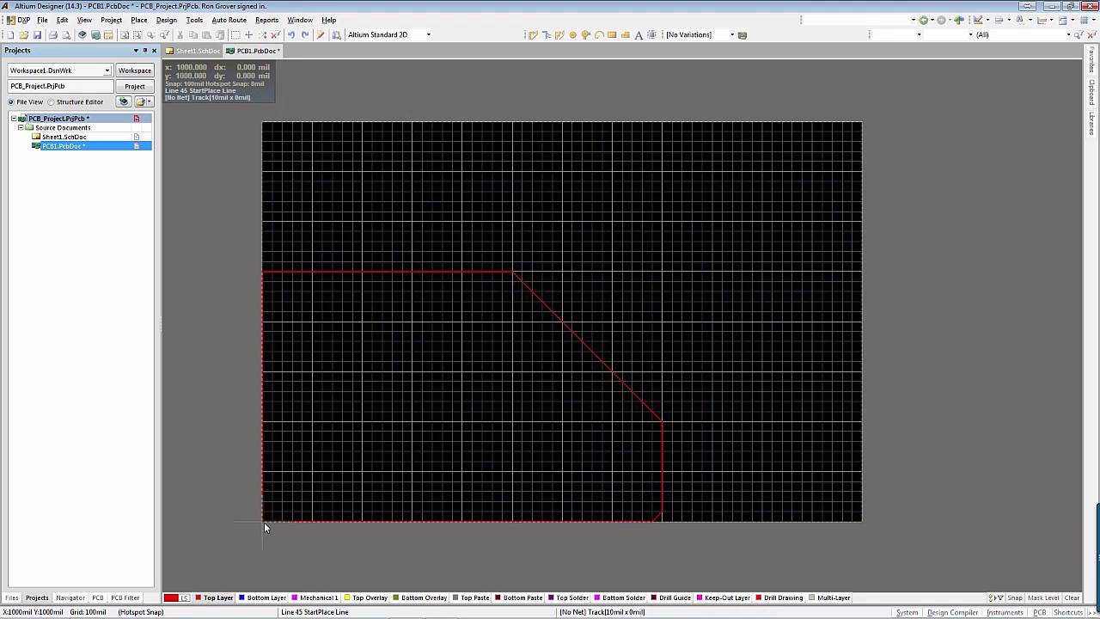
pyautogui.rightClick(264, 522)
pyautogui.moveTo(244, 241); pyautogui.dragTo(747, 544)
# - Define the board shape from the selected chamfered outline and check it in 3D
pyautogui.click(169, 21)
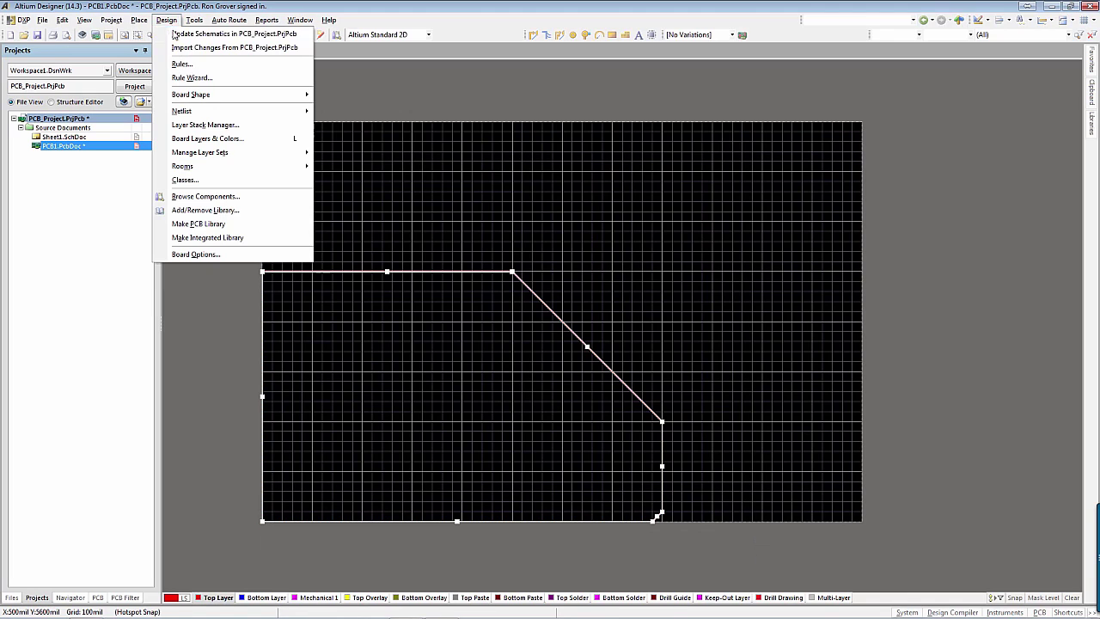
pyautogui.moveTo(220, 96)
pyautogui.click(378, 93)
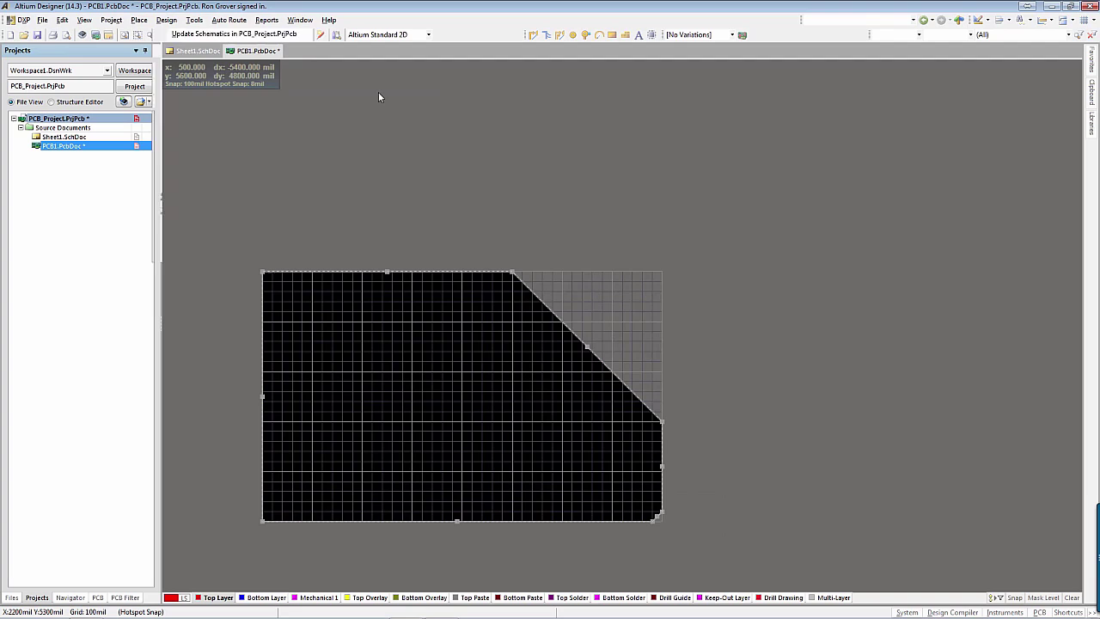
pyautogui.click(671, 257)
pyautogui.press('3')
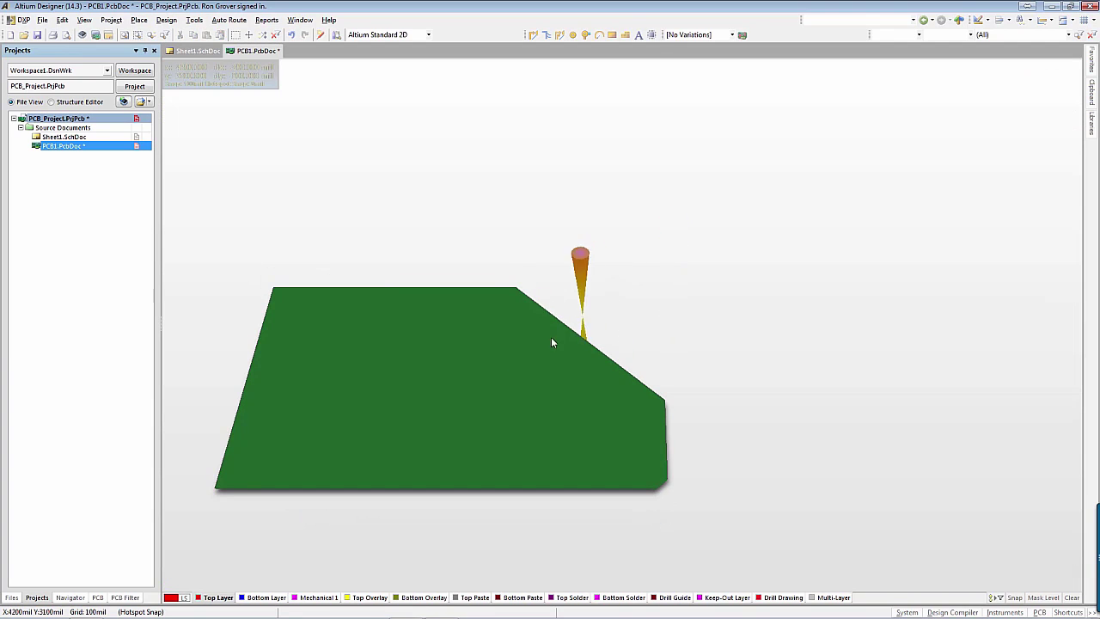
pyautogui.press('2')
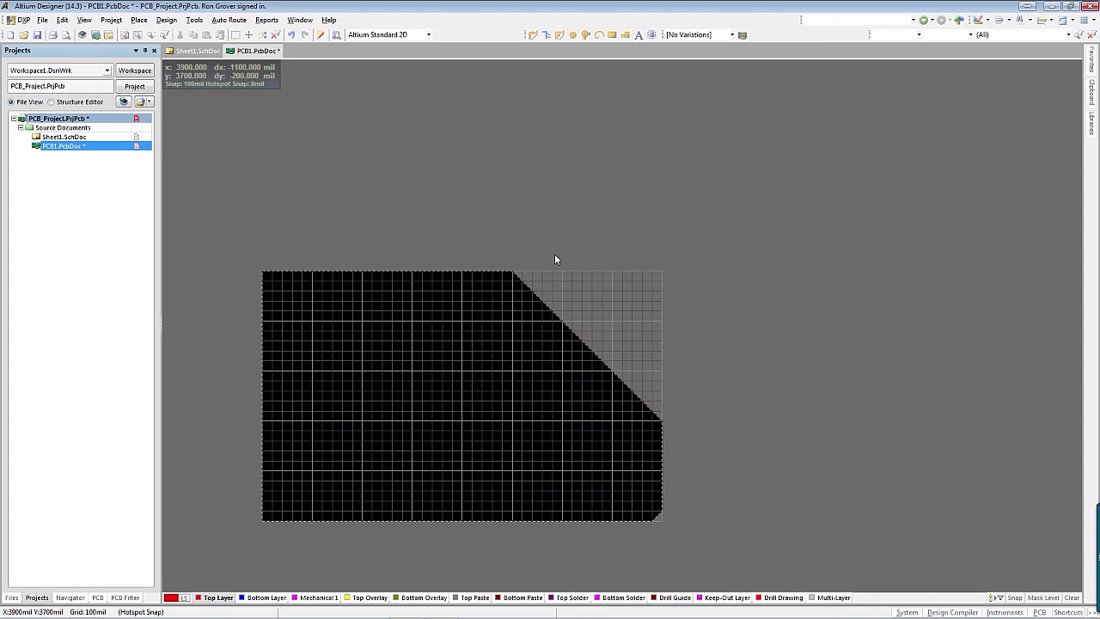
# - Undo the board shape change and delete the chamfered outline lines
pyautogui.hotkey('ctrl', 'z')
pyautogui.moveTo(245, 258); pyautogui.dragTo(714, 571)
pyautogui.press('Delete')
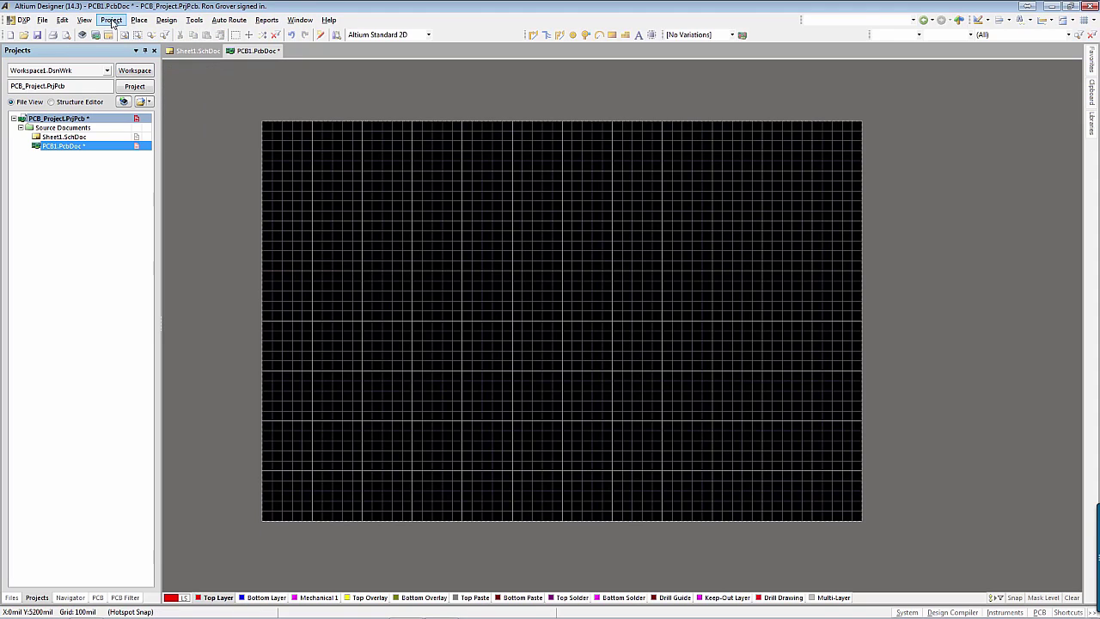
# - In Board Planning Mode, redefine the board as an L-shape with a rounded bottom-right notch
pyautogui.click(84, 20)
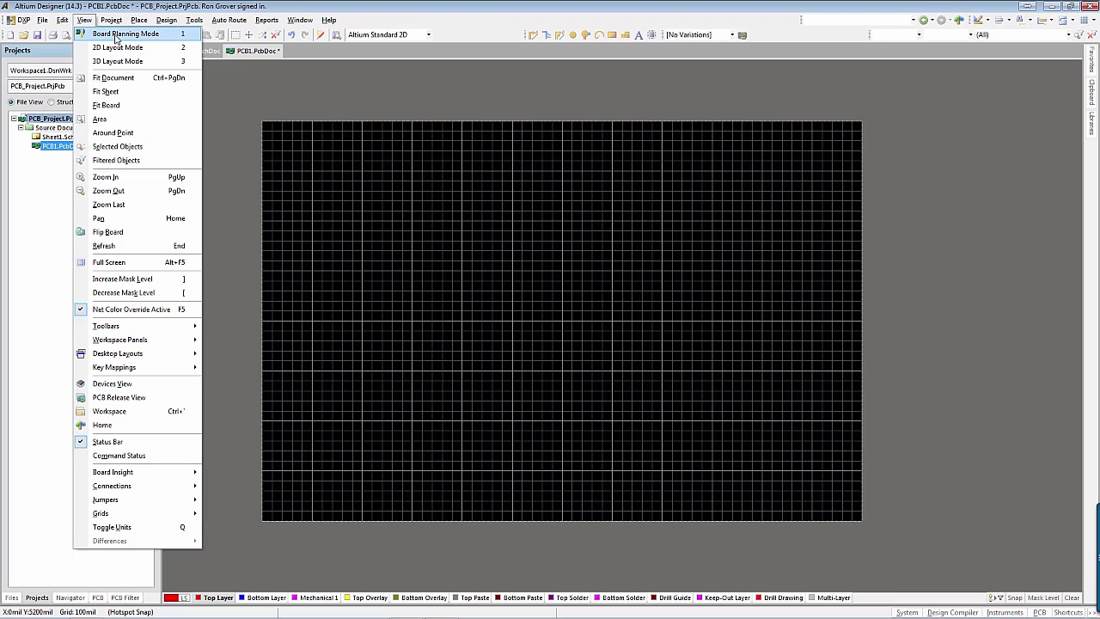
pyautogui.click(120, 33)
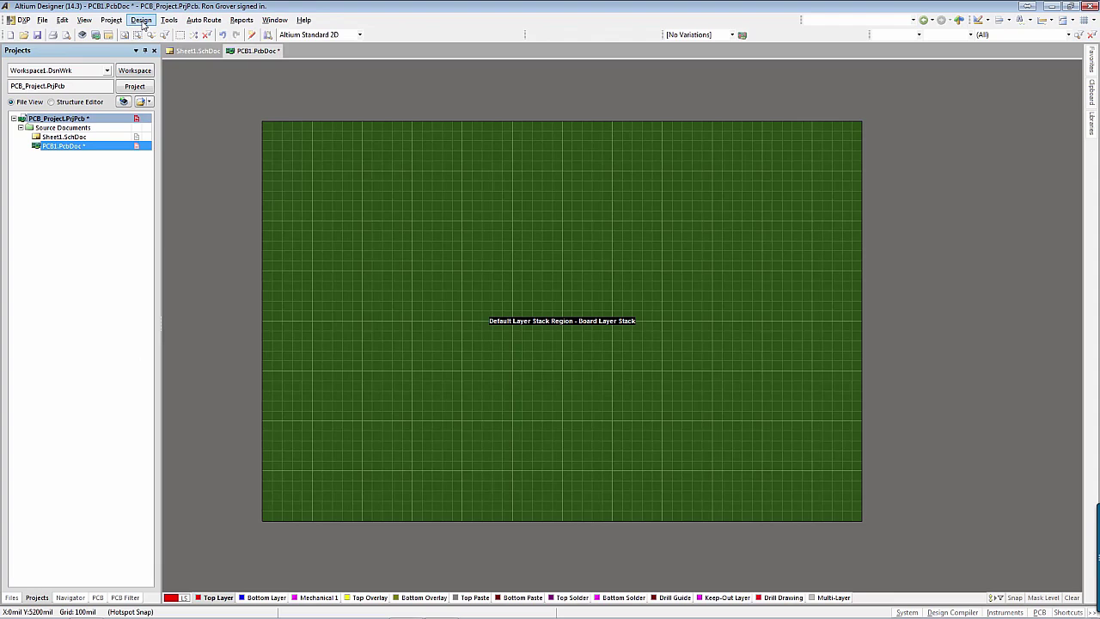
pyautogui.click(142, 20)
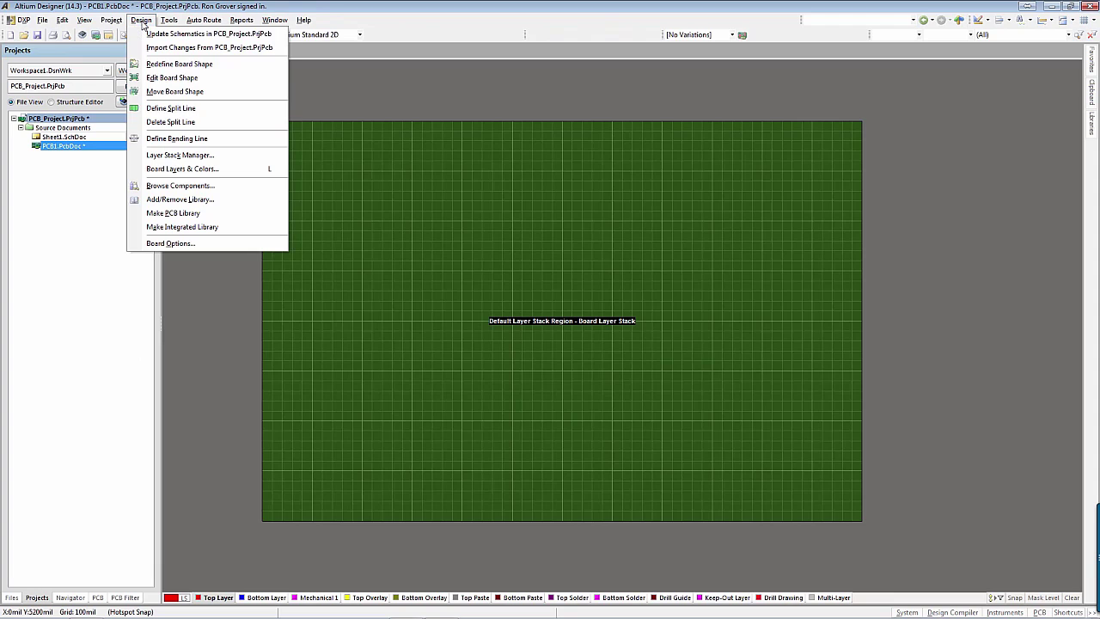
pyautogui.click(166, 65)
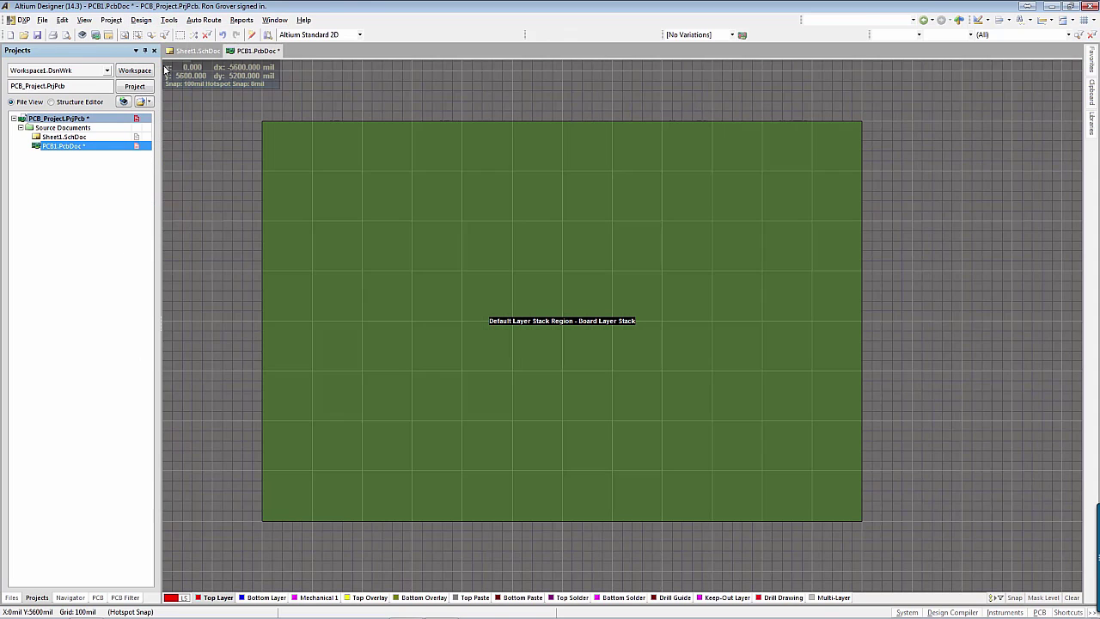
pyautogui.click(263, 521)
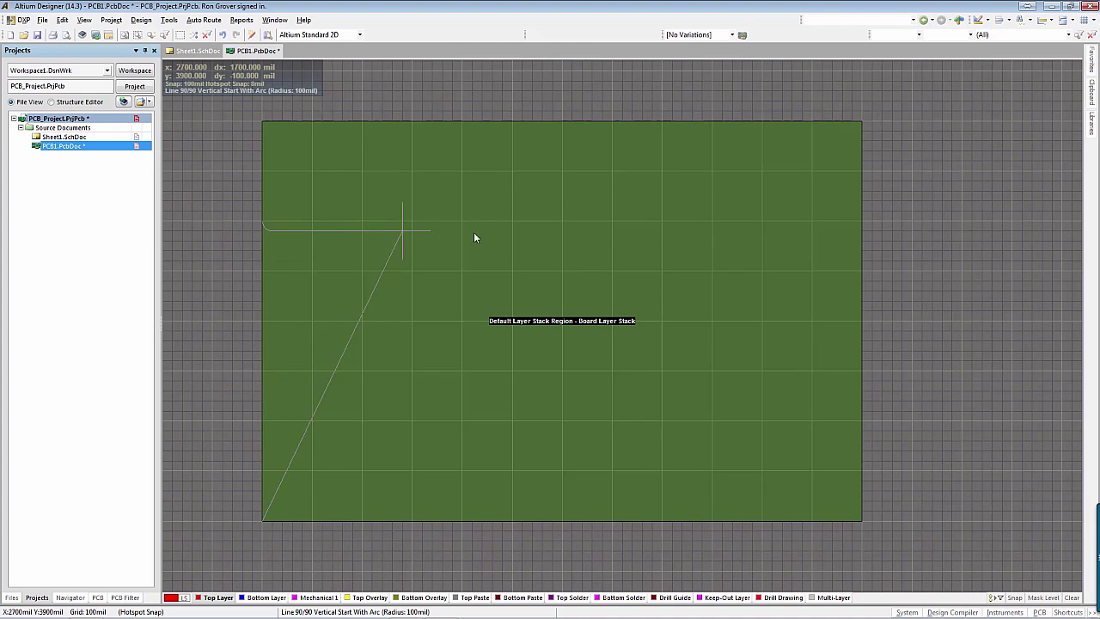
pyautogui.click(573, 230)
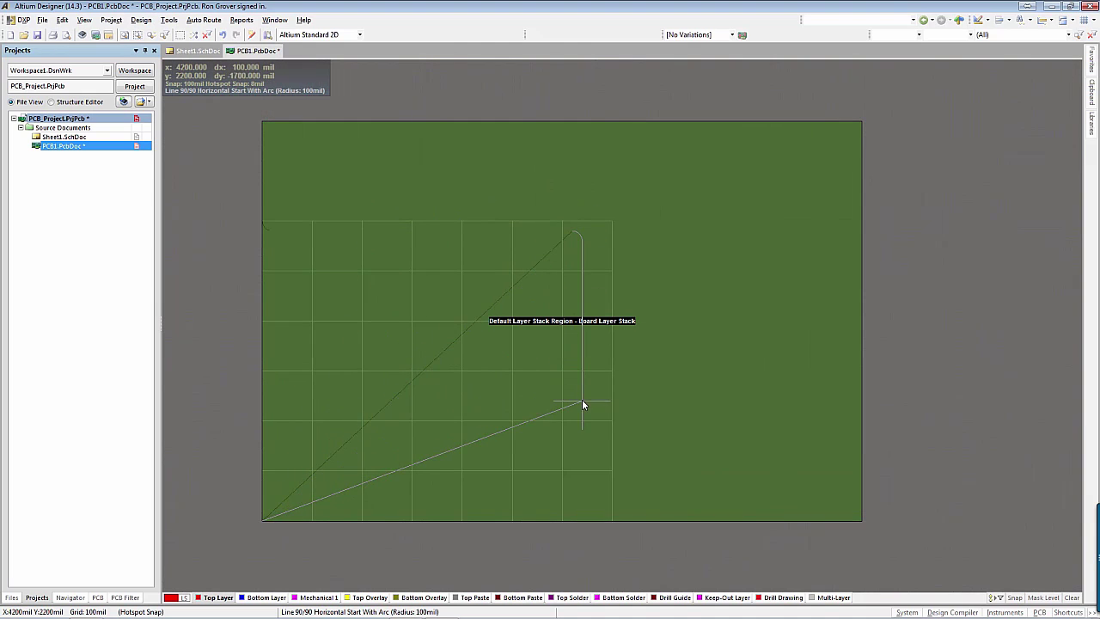
pyautogui.press('BackSpace')
pyautogui.click(472, 521)
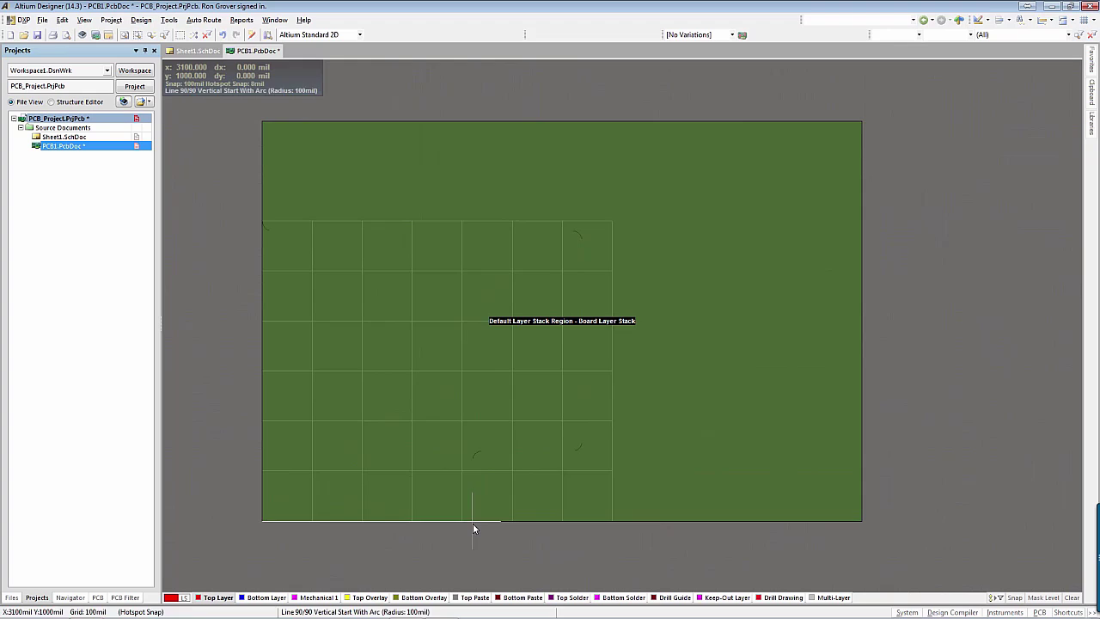
pyautogui.rightClick(473, 523)
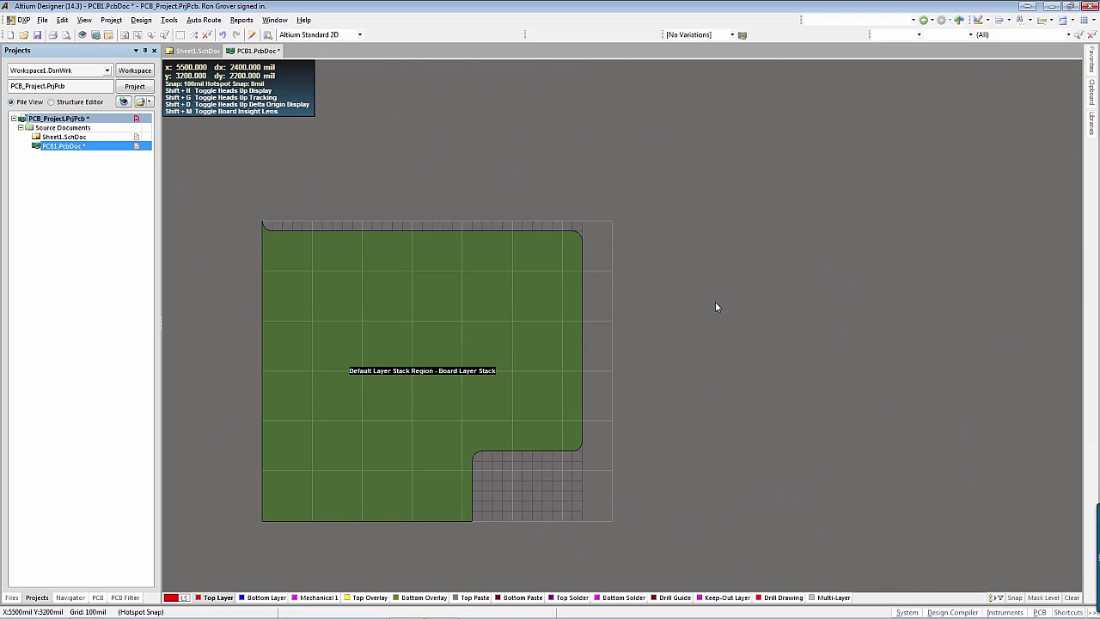
# - Revert the L-shaped board to the full rectangle and go back to 2D layout
pyautogui.press('Escape')
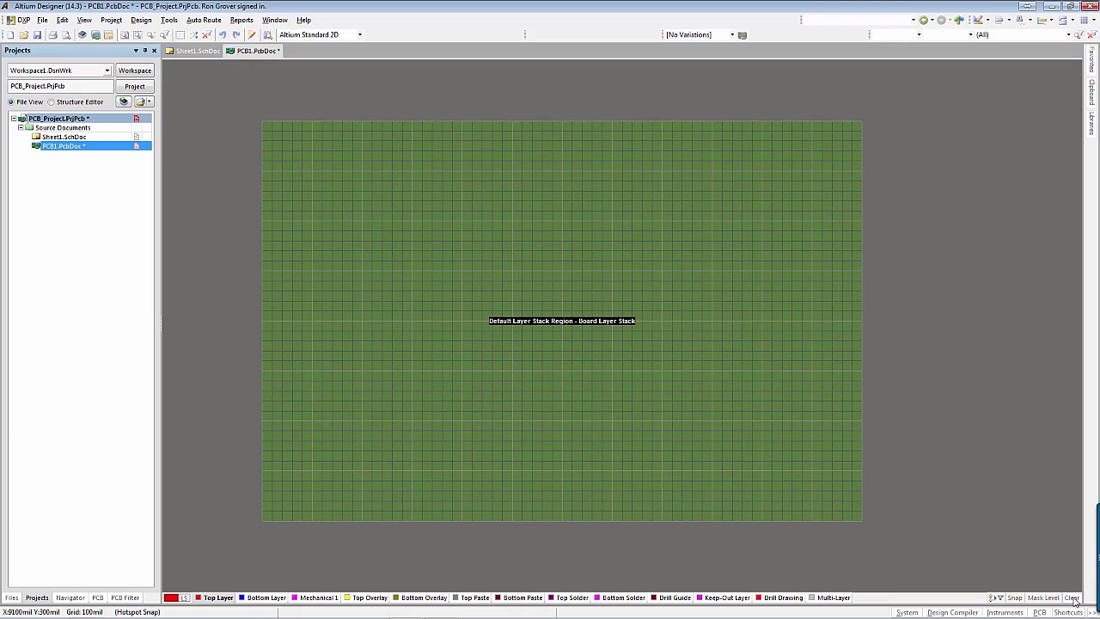
pyautogui.press('2')
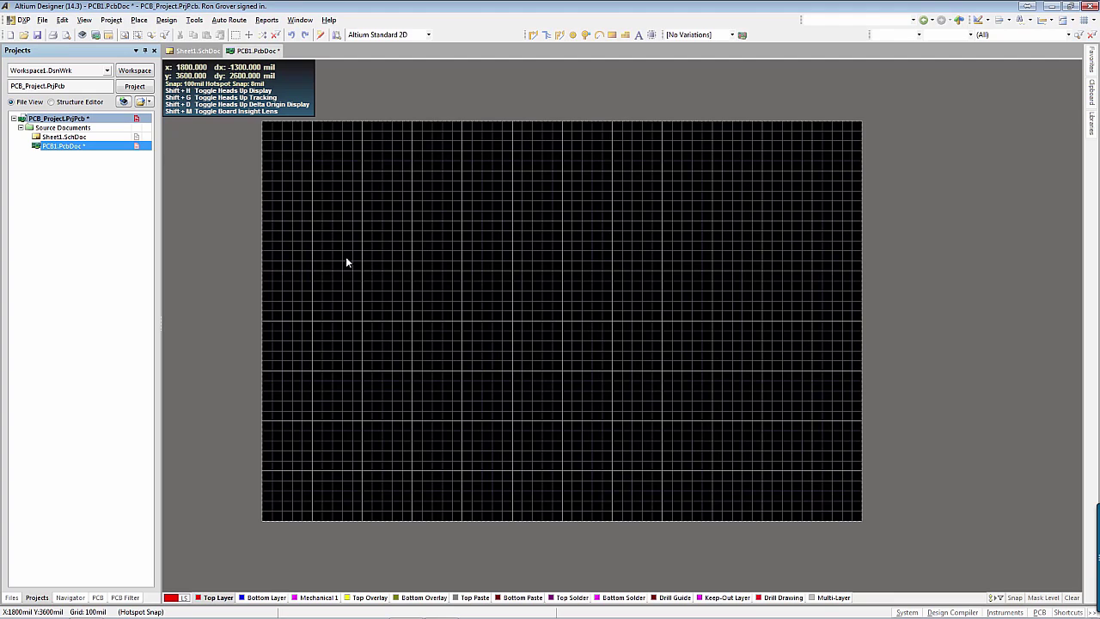
# - Import the AutoCAD file Board Outline.dwg
pyautogui.click(42, 20)
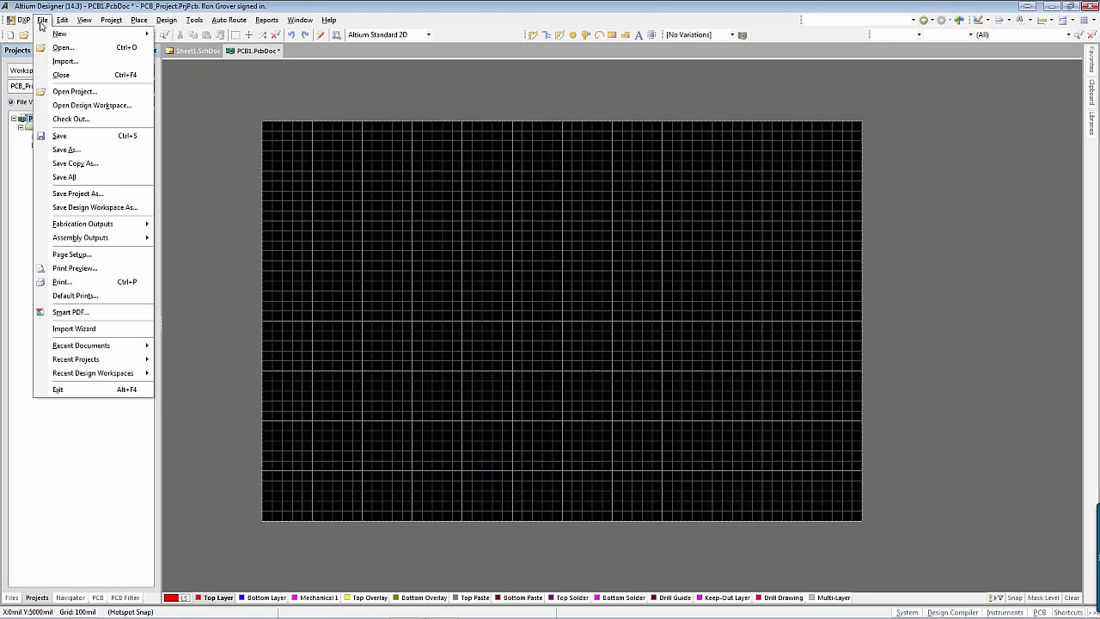
pyautogui.click(62, 67)
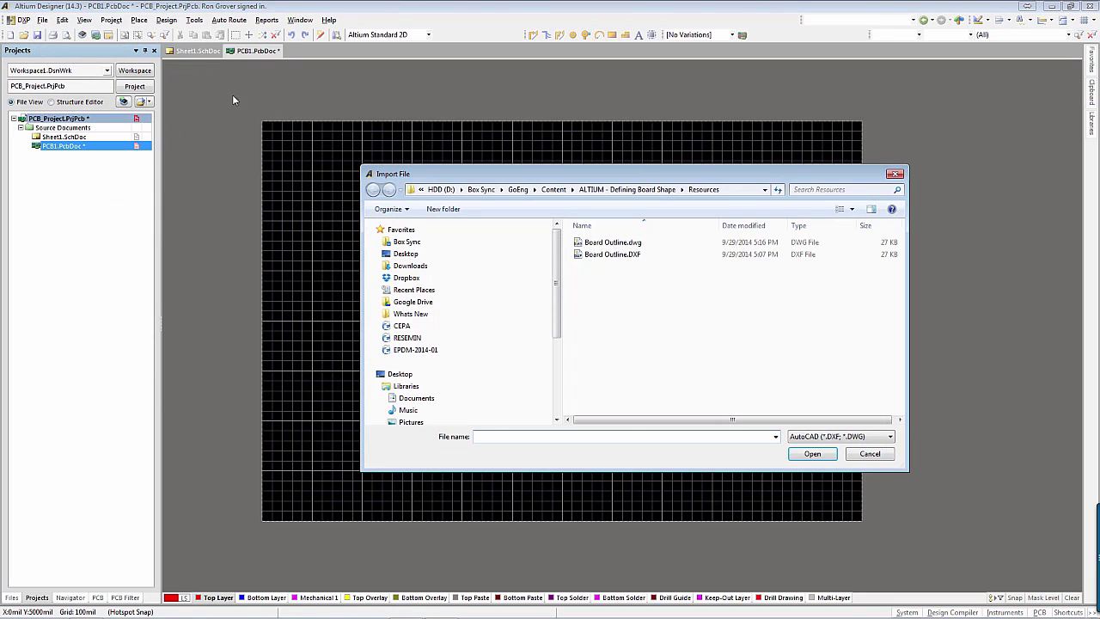
pyautogui.click(841, 437)
pyautogui.click(844, 456)
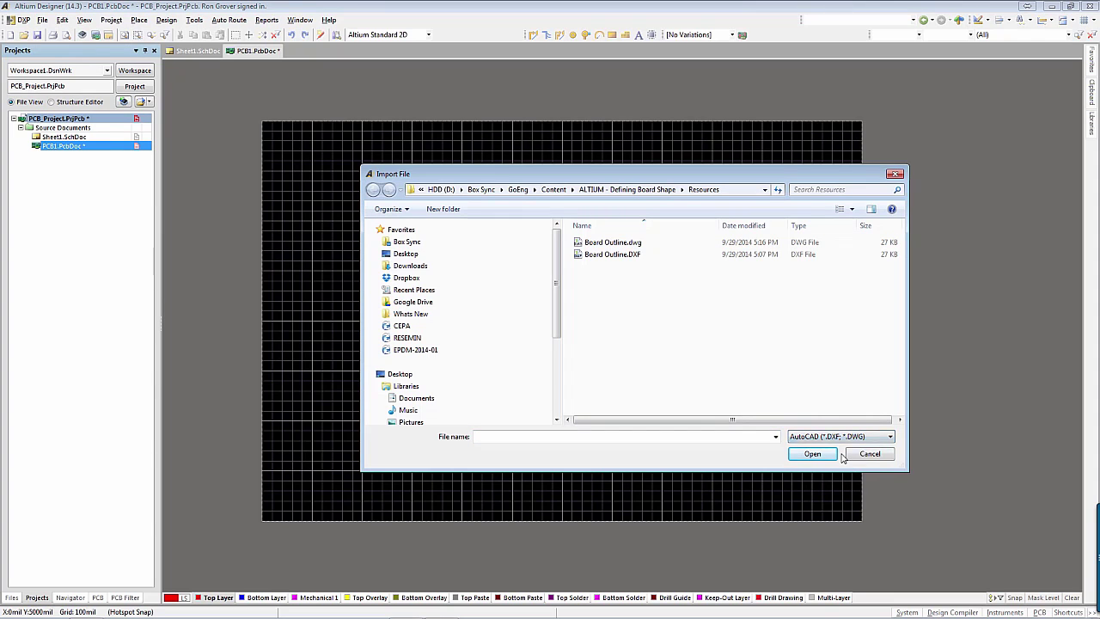
pyautogui.click(602, 246)
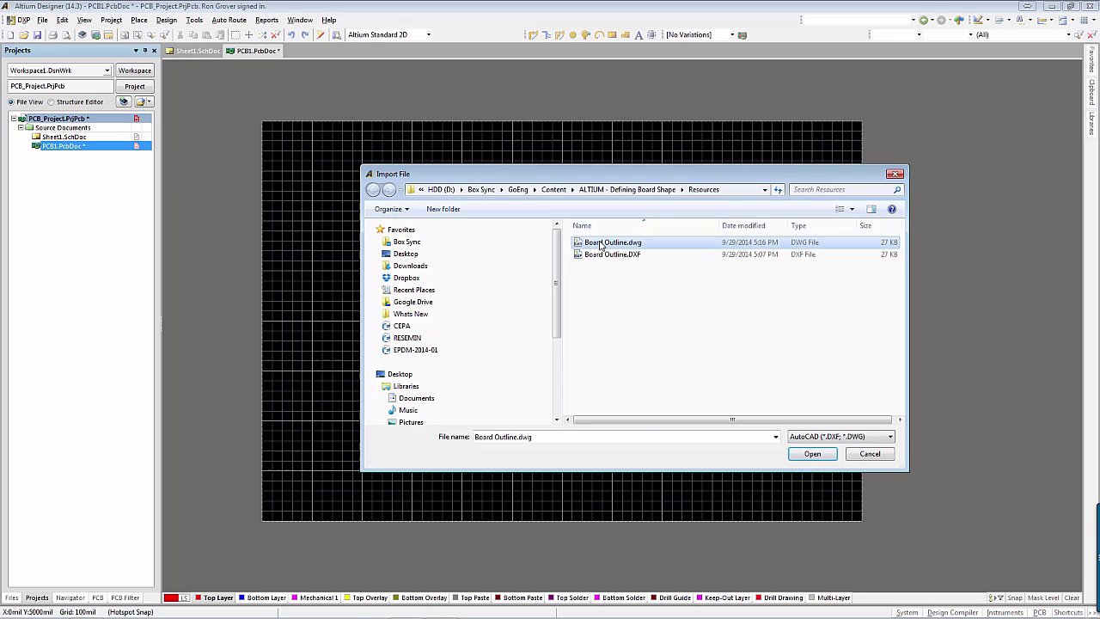
pyautogui.click(810, 455)
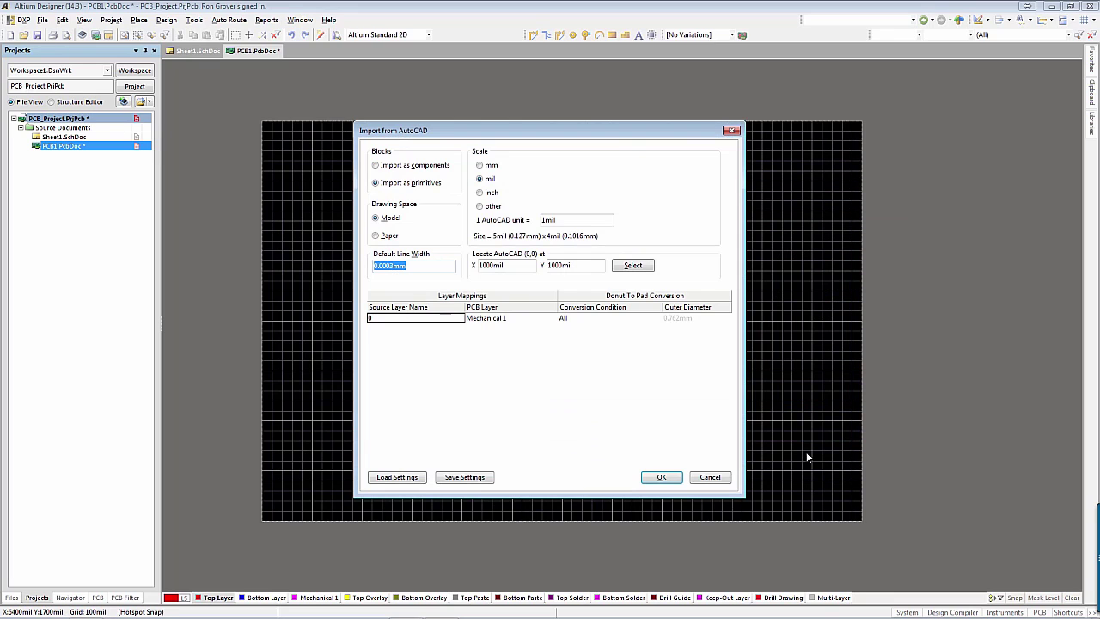
# - Set the import scale to inch and confirm the AutoCAD import settings
pyautogui.click(481, 192)
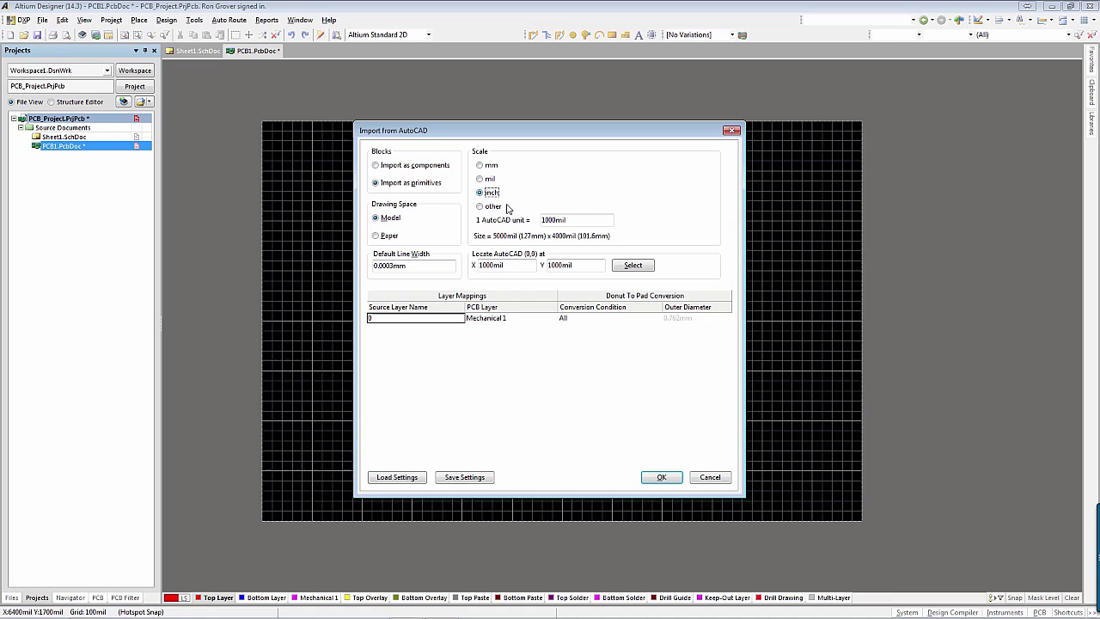
pyautogui.click(575, 266)
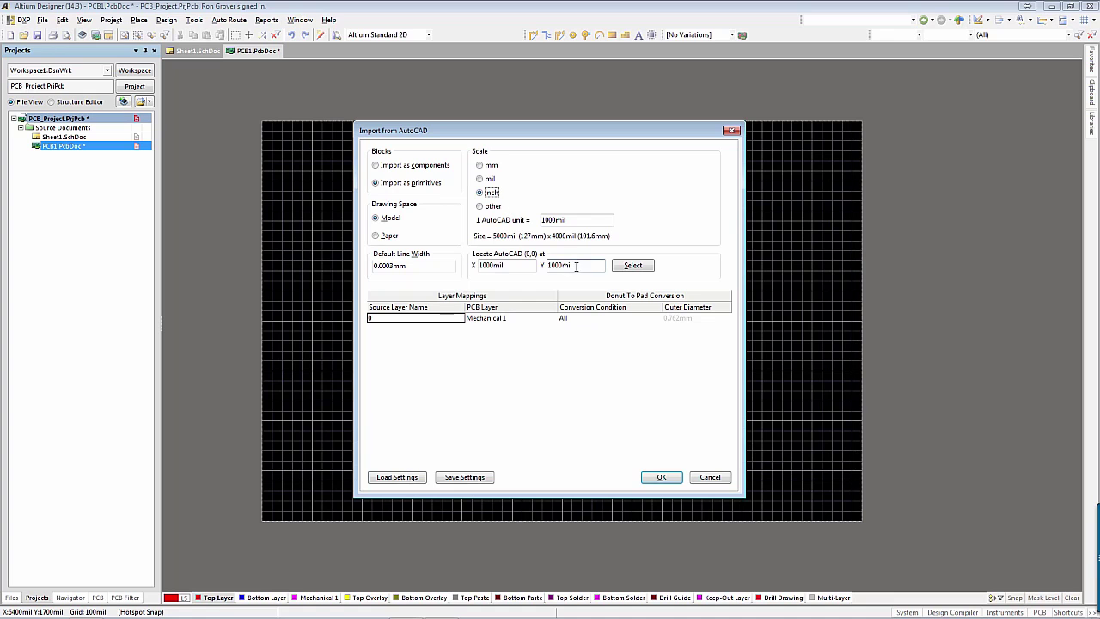
pyautogui.click(659, 477)
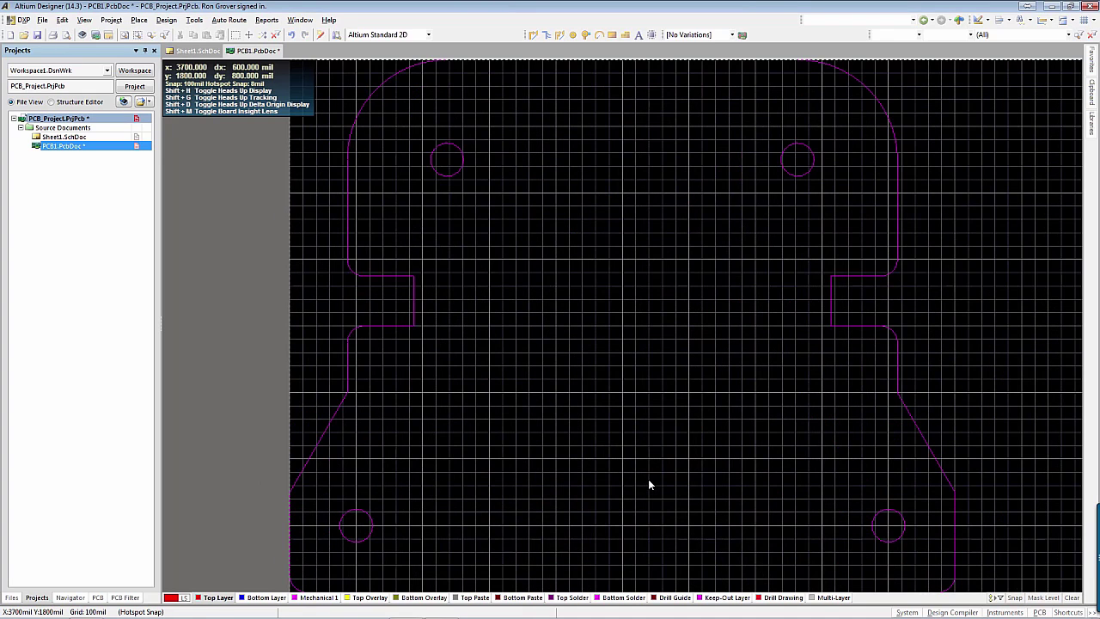
# - Select the imported lines, arcs and holes and define the board shape from them
pyautogui.keyDown('ctrl'); pyautogui.scroll(-2, 612, 412); pyautogui.keyUp('ctrl')
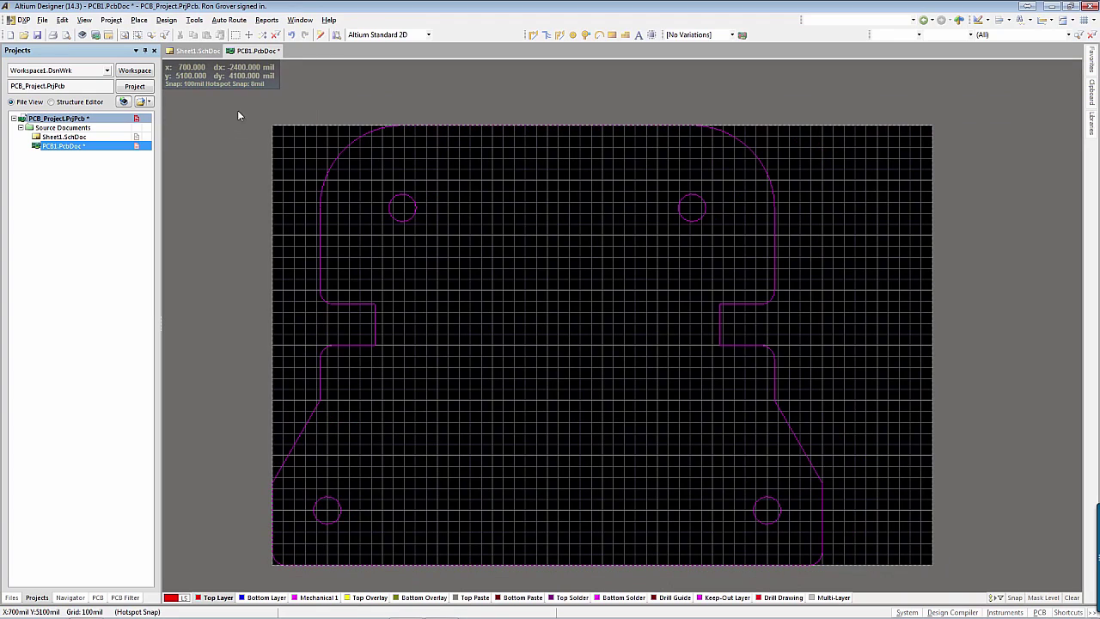
pyautogui.moveTo(239, 115); pyautogui.dragTo(853, 577)
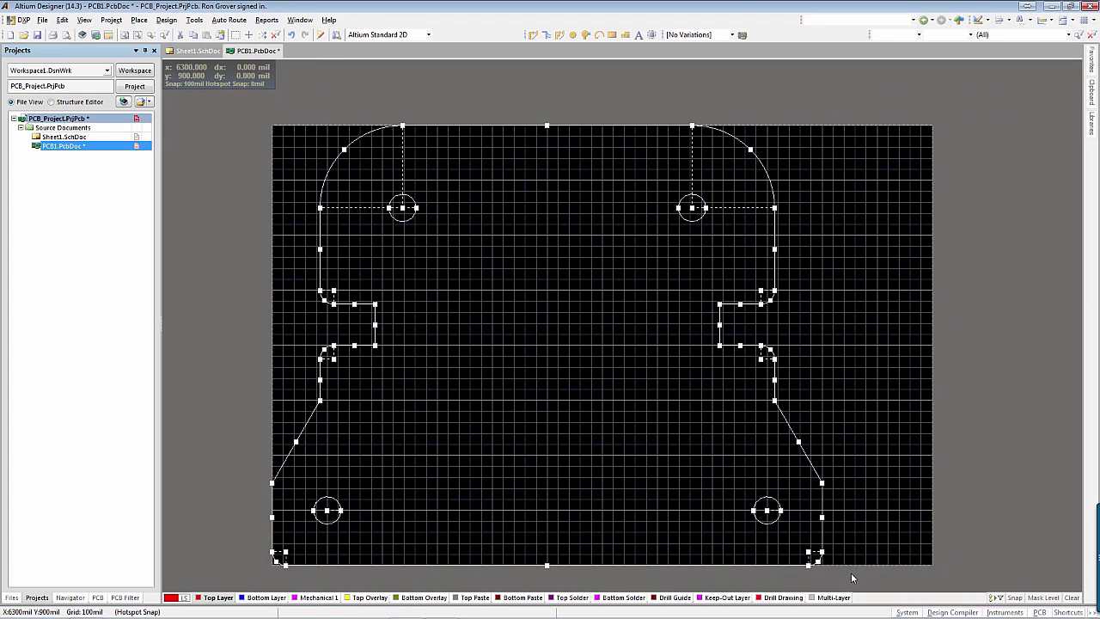
pyautogui.click(166, 19)
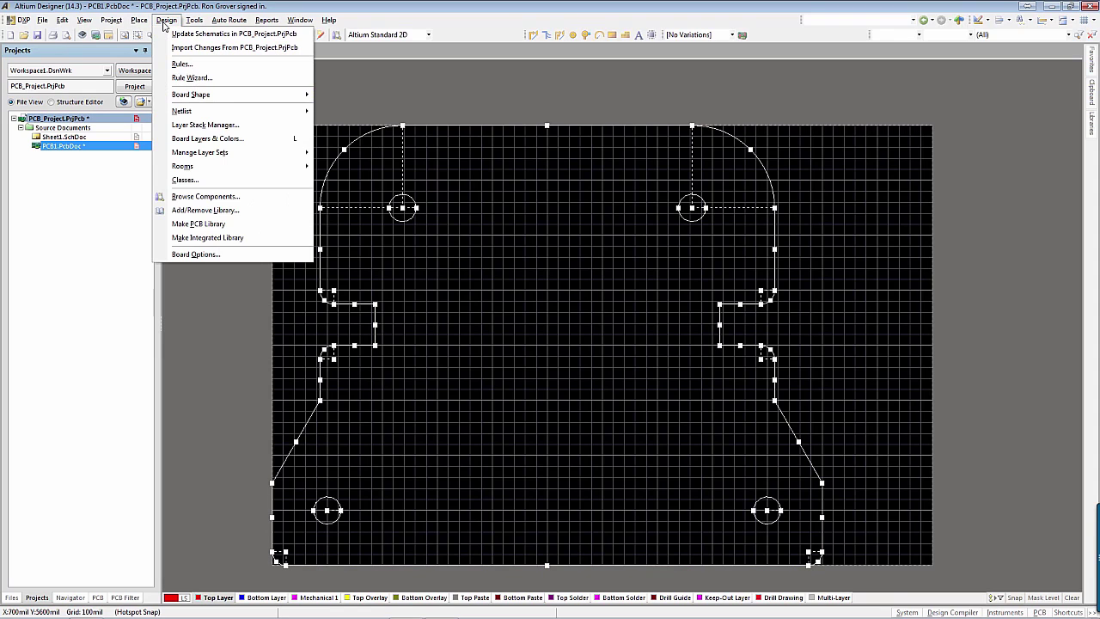
pyautogui.moveTo(198, 97)
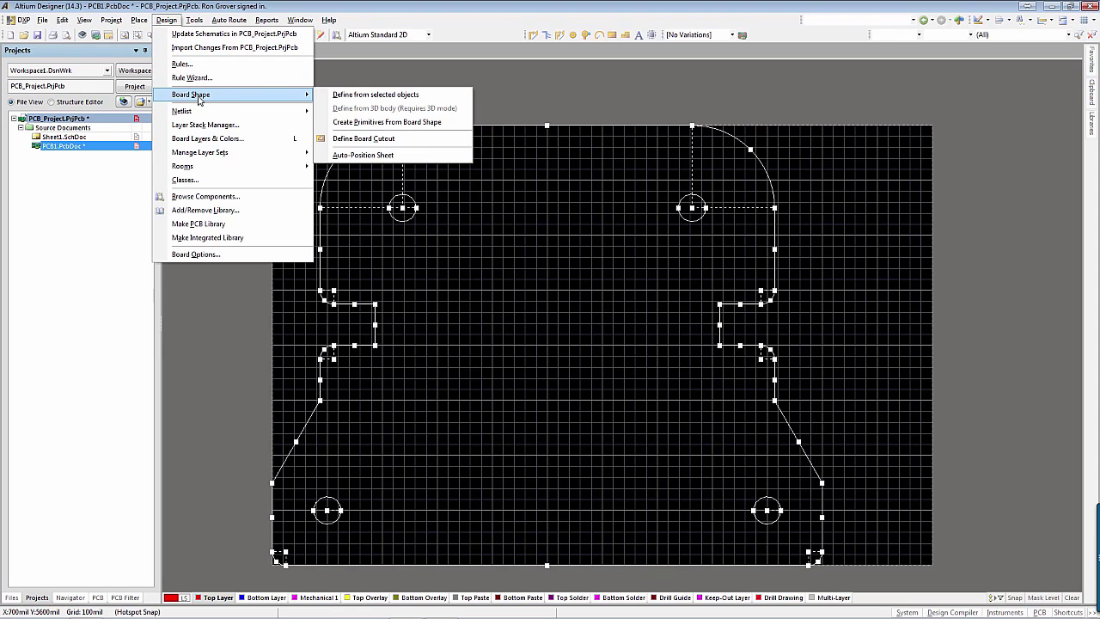
pyautogui.click(393, 95)
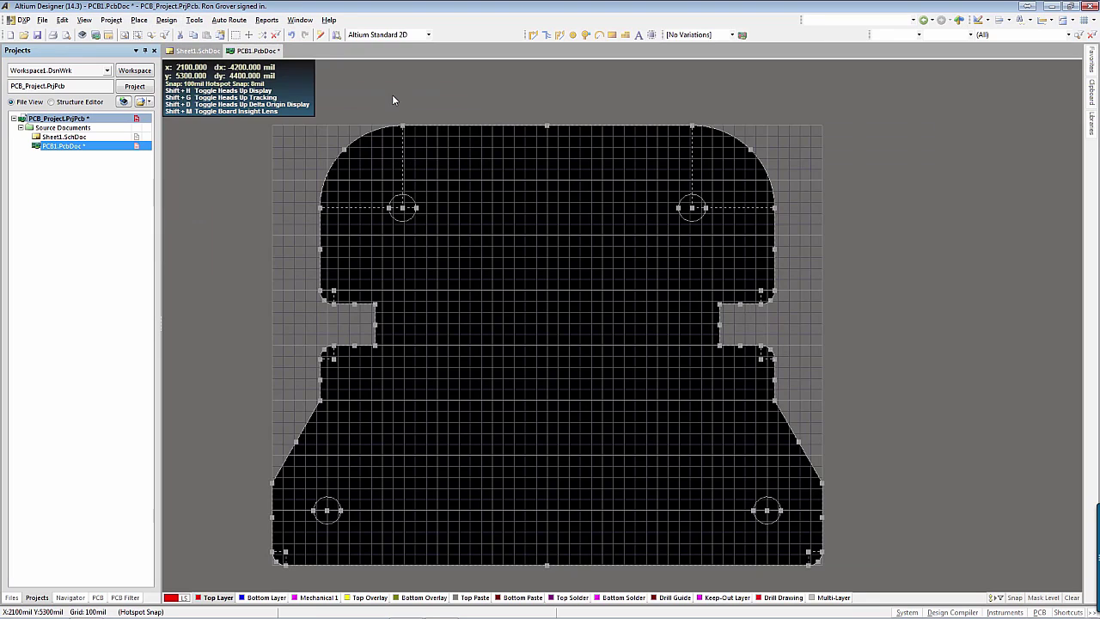
pyautogui.click(855, 223)
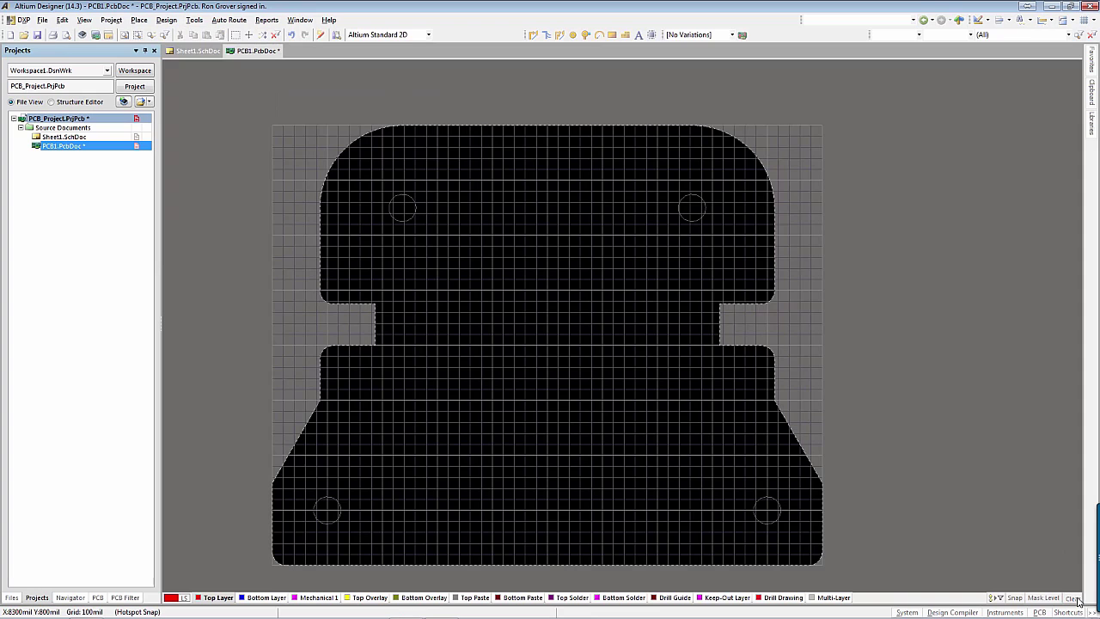
# - Check the board in 3D, then make the top-left hole a board cutout
pyautogui.press('3')
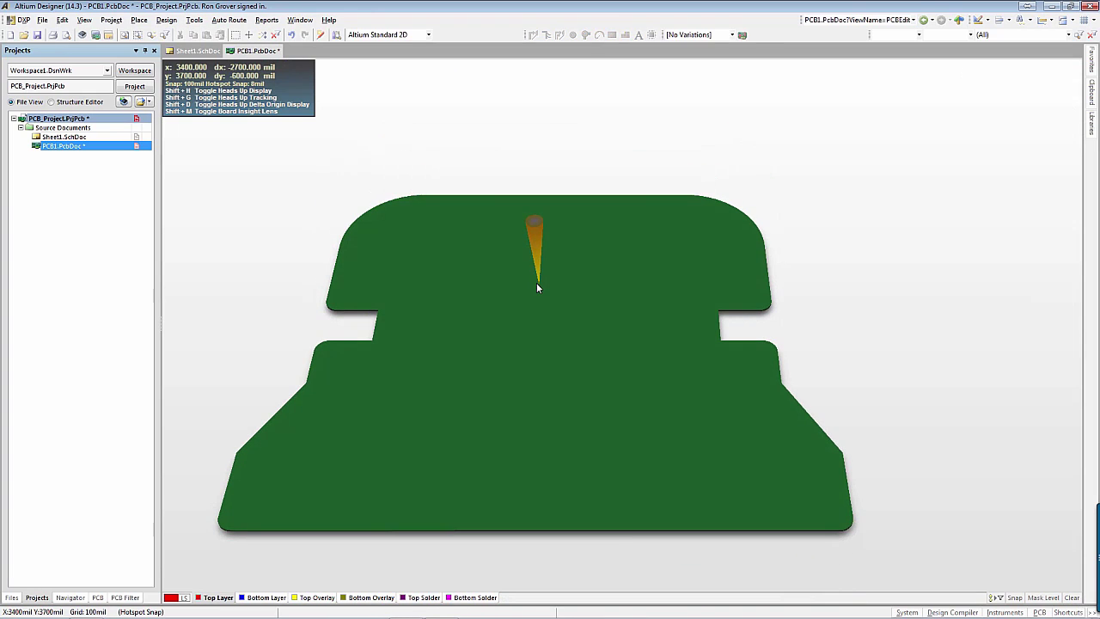
pyautogui.press('2')
pyautogui.press('v')
pyautogui.press('a')
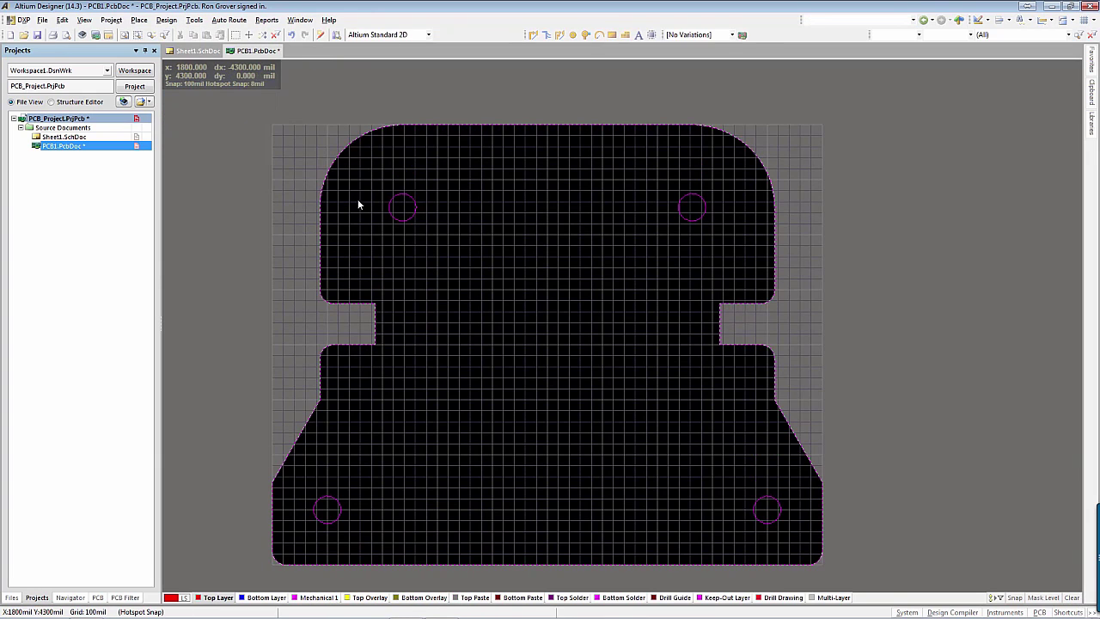
pyautogui.click(369, 183)
pyautogui.click(427, 238)
pyautogui.rightClick(430, 238)
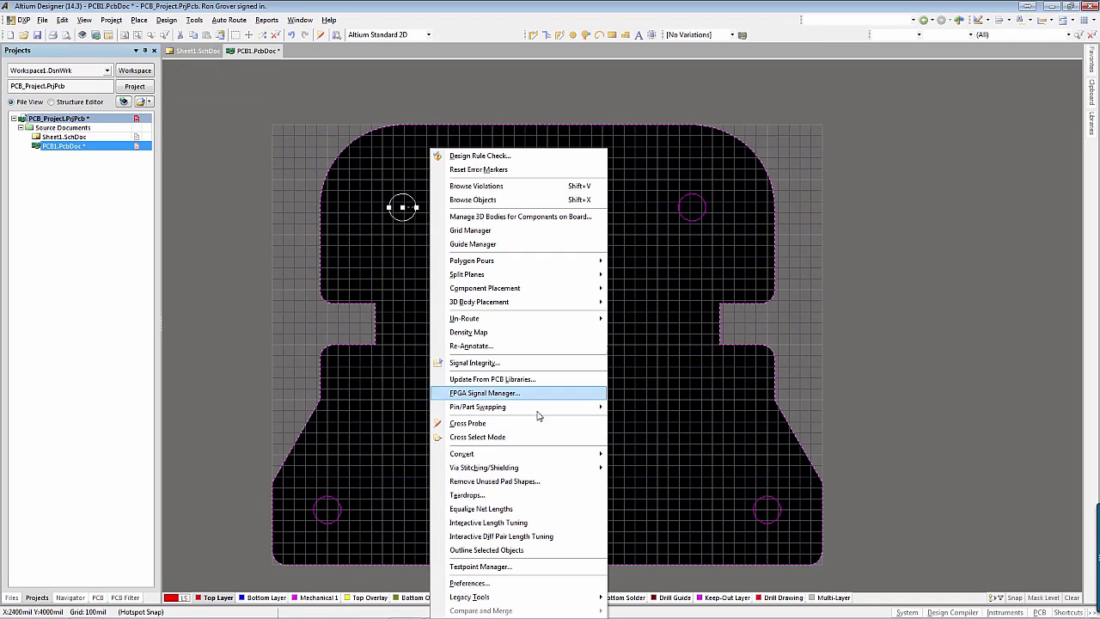
pyautogui.moveTo(552, 455)
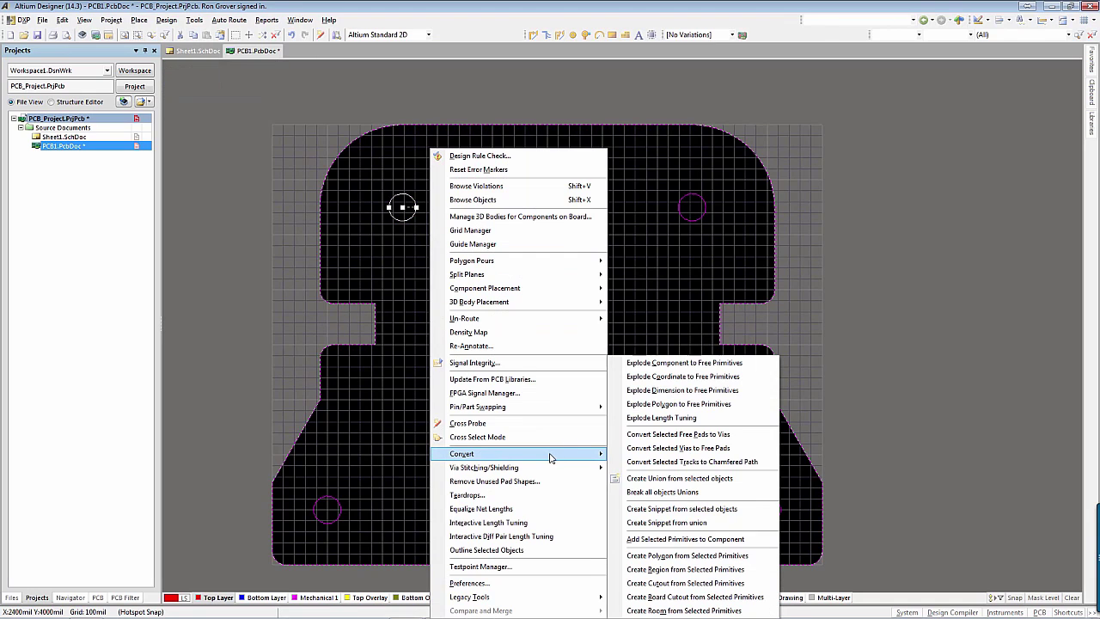
pyautogui.click(694, 596)
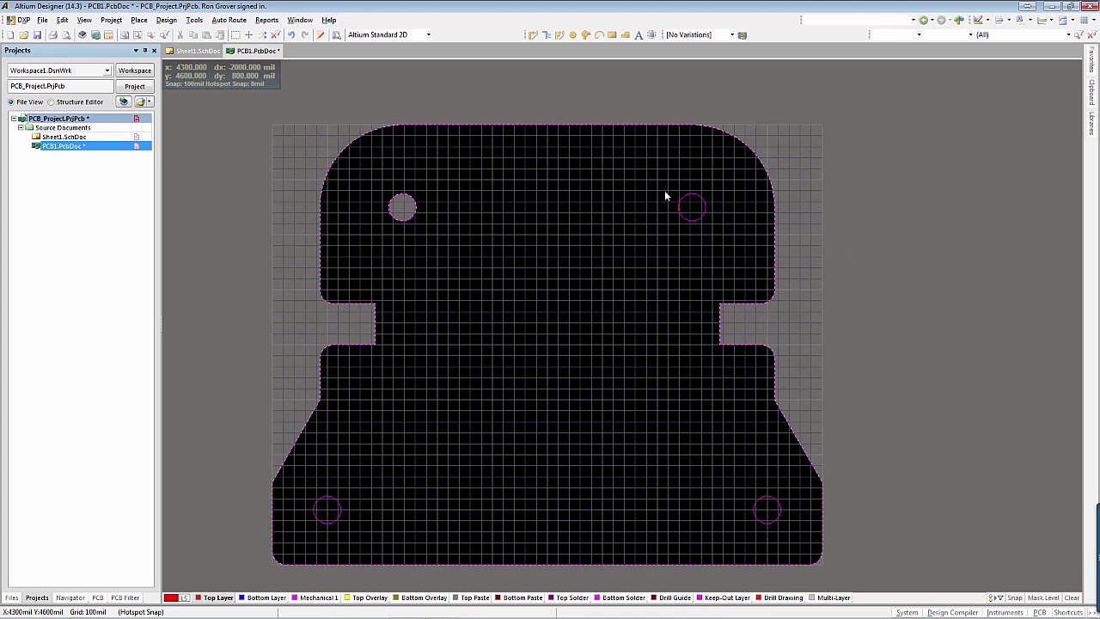
# - Make the top-right, bottom-left and bottom-right holes into board cutouts
pyautogui.moveTo(664, 190); pyautogui.dragTo(729, 251)
pyautogui.rightClick(719, 238)
pyautogui.moveTo(785, 383)
pyautogui.click(962, 597)
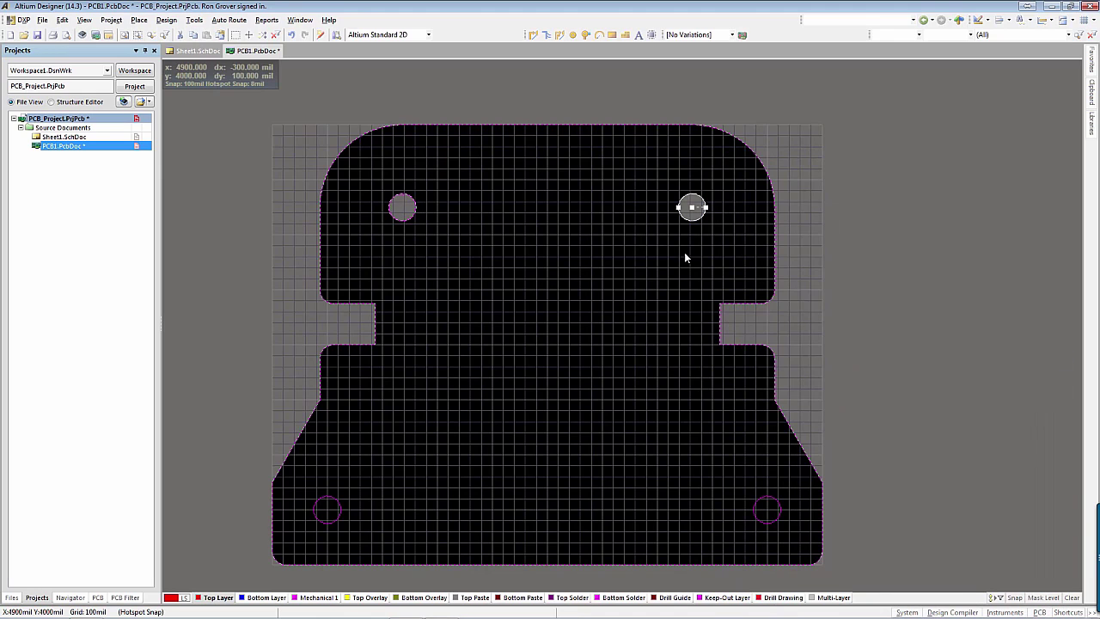
pyautogui.moveTo(295, 478); pyautogui.dragTo(373, 533)
pyautogui.rightClick(373, 533)
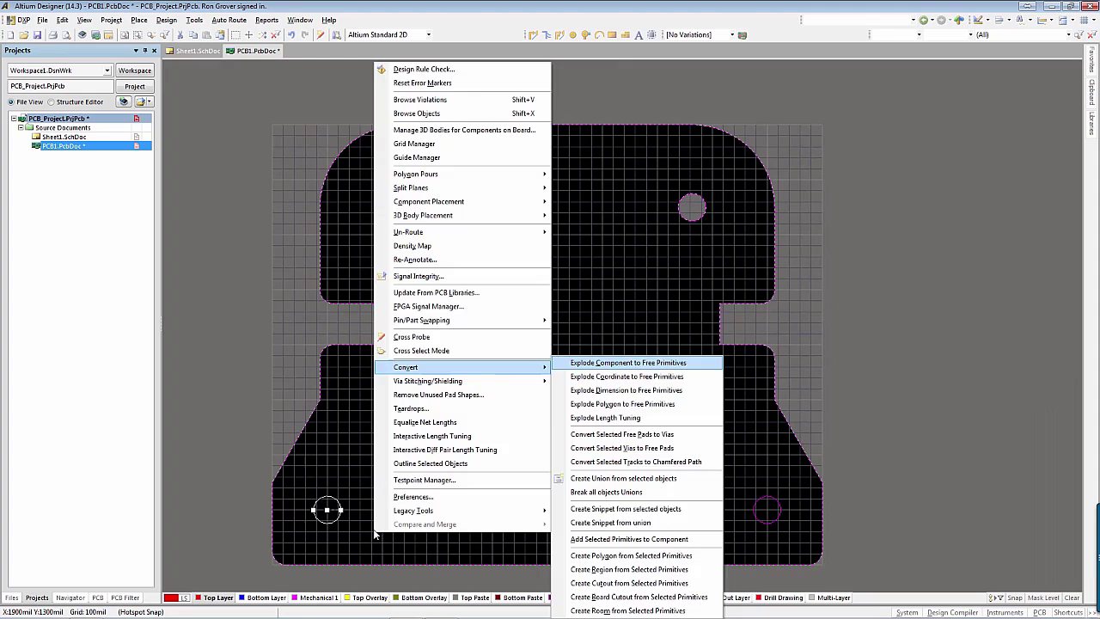
pyautogui.click(638, 596)
pyautogui.moveTo(719, 484); pyautogui.dragTo(780, 539)
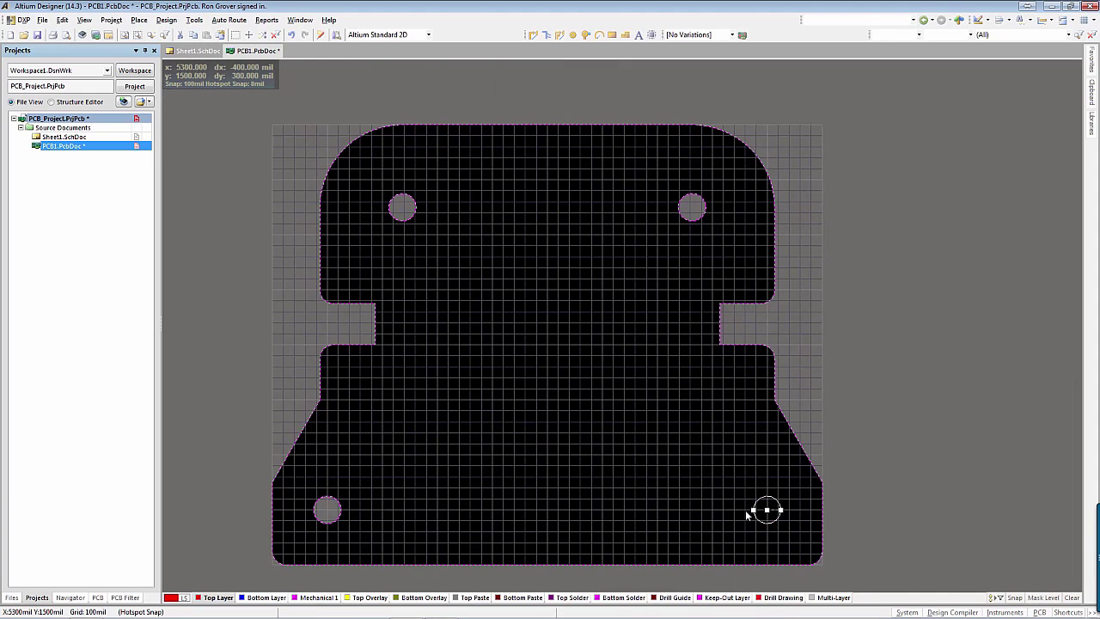
pyautogui.rightClick(746, 514)
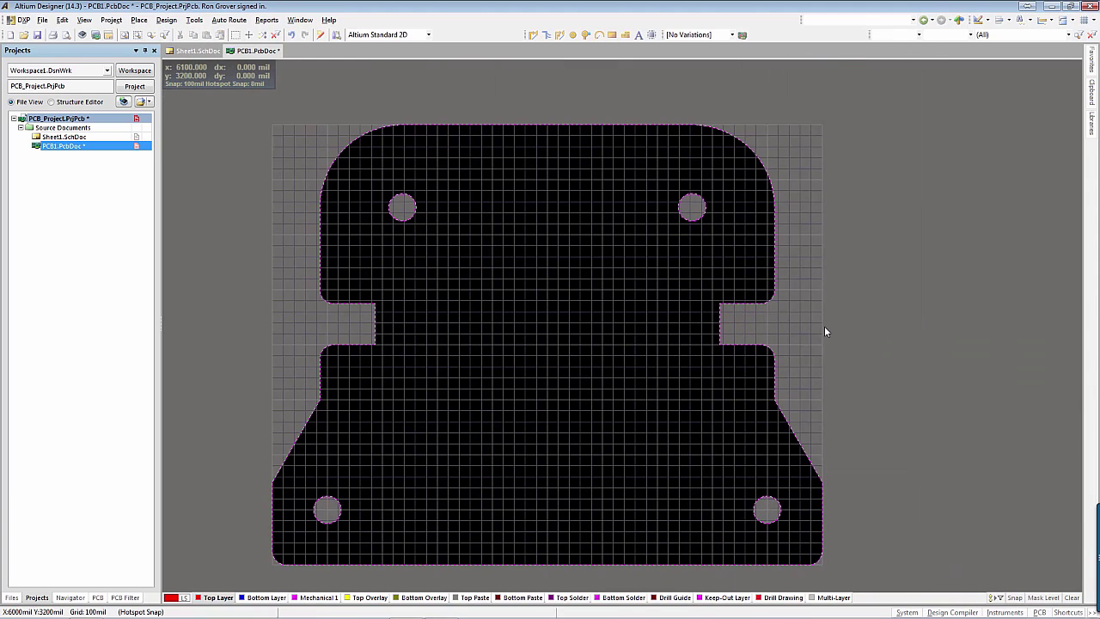
# - Check the cutouts in 3D, undo to the rectangular board, and delete the imported outline
pyautogui.press('3')
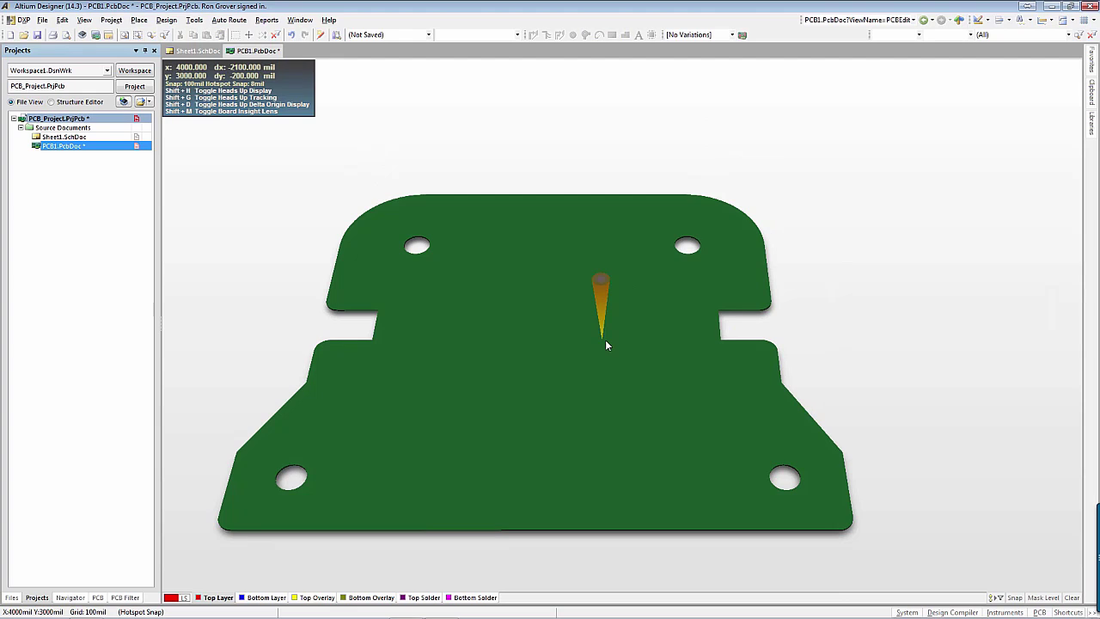
pyautogui.press('2')
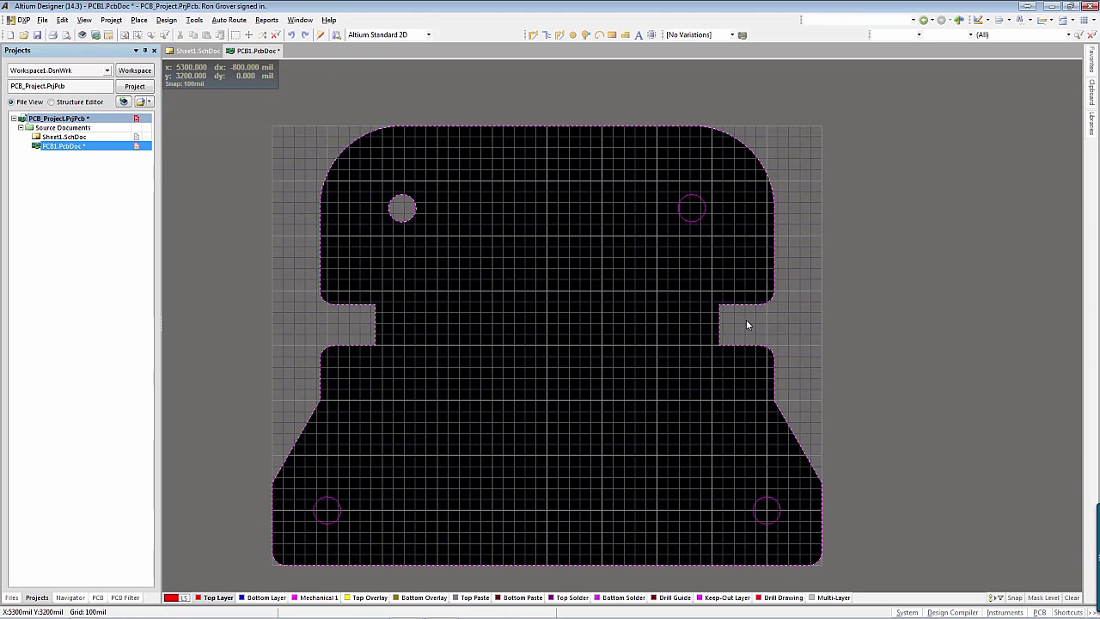
pyautogui.hotkey('ctrl', 'z')
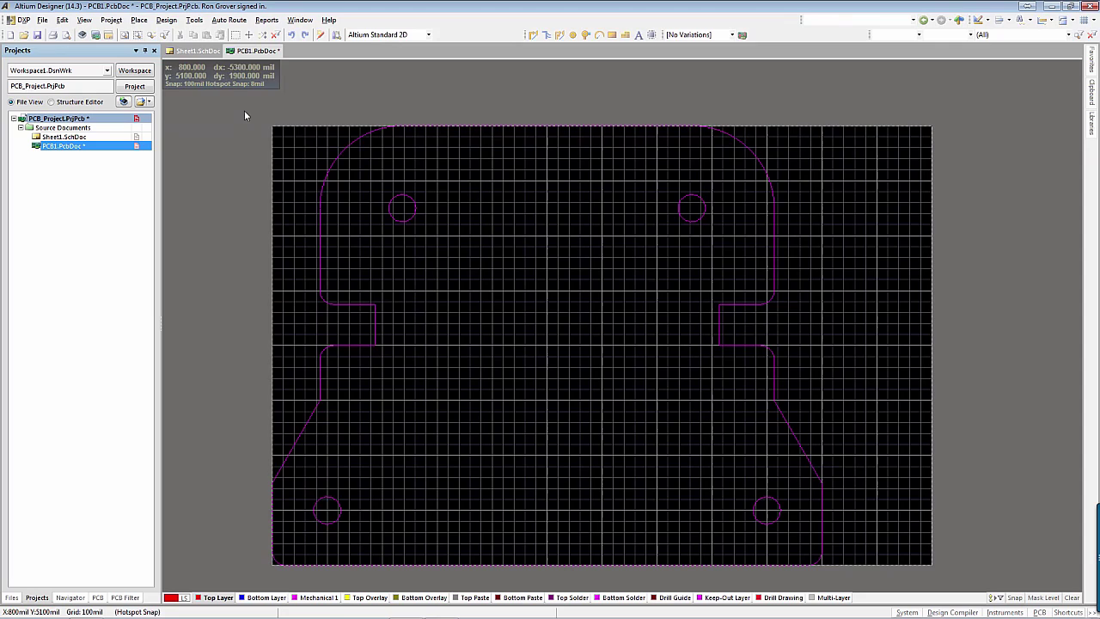
pyautogui.moveTo(244, 110); pyautogui.dragTo(848, 565)
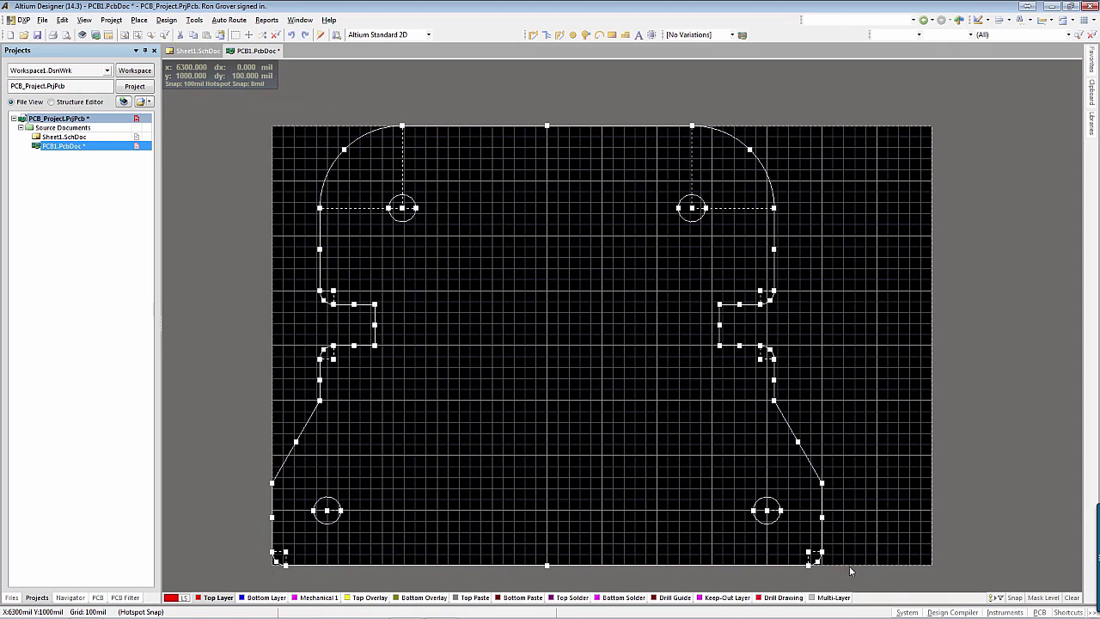
pyautogui.press('Delete')
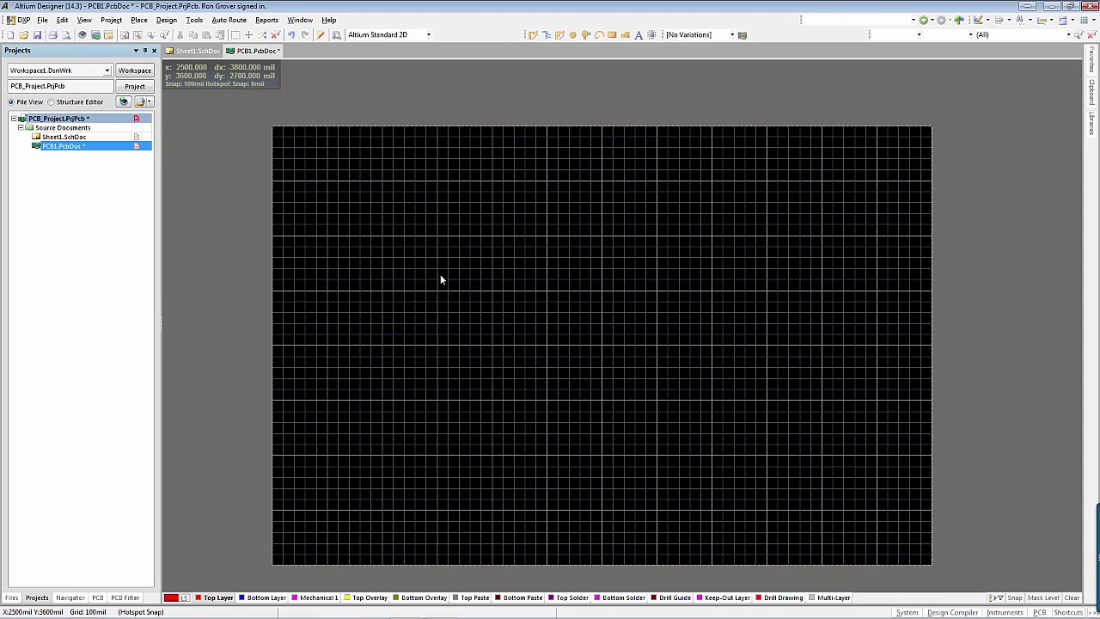
# - Expand the heads-up coordinate display and show the empty rectangular board in 3D
pyautogui.press('shift')
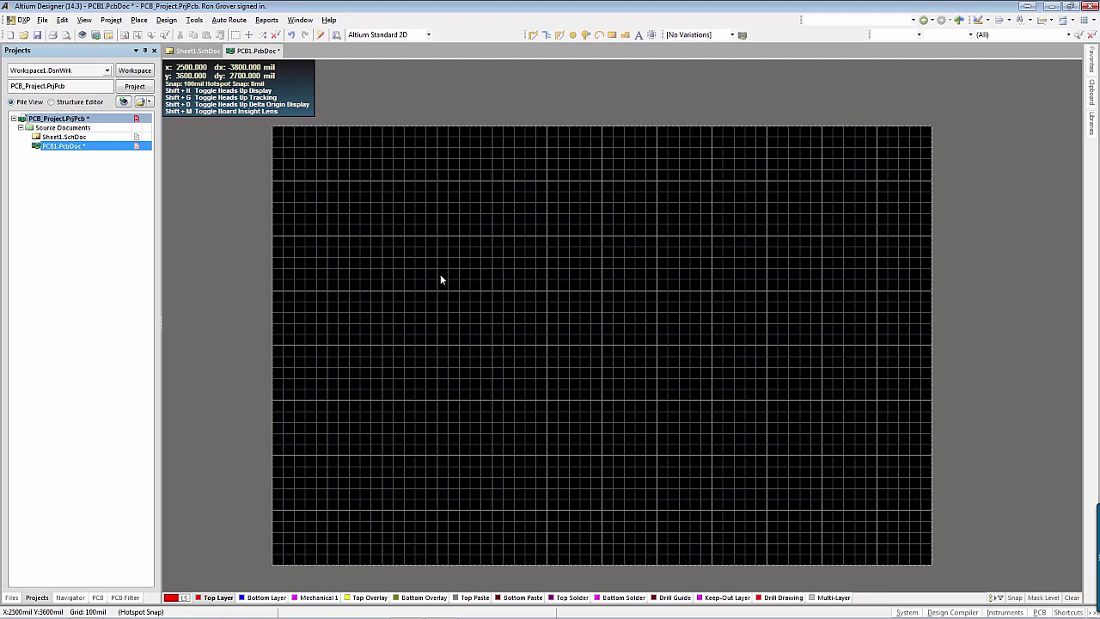
pyautogui.press('3')
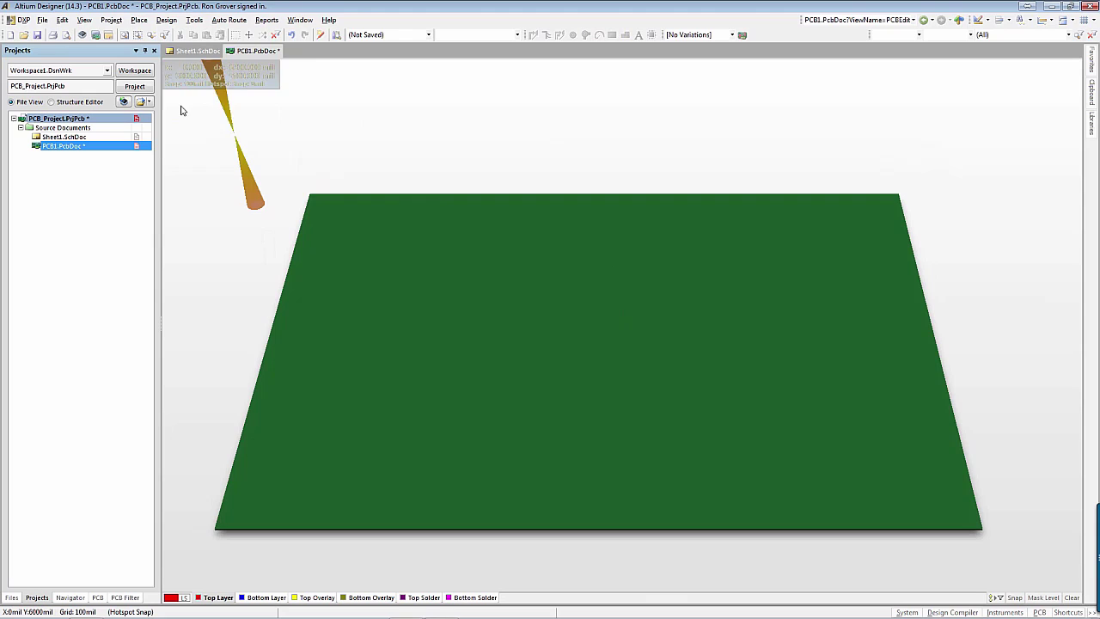
# - Keep the 3D layout view and start placing a 3D body as a Generic STEP Model
pyautogui.click(85, 21)
pyautogui.click(105, 62)
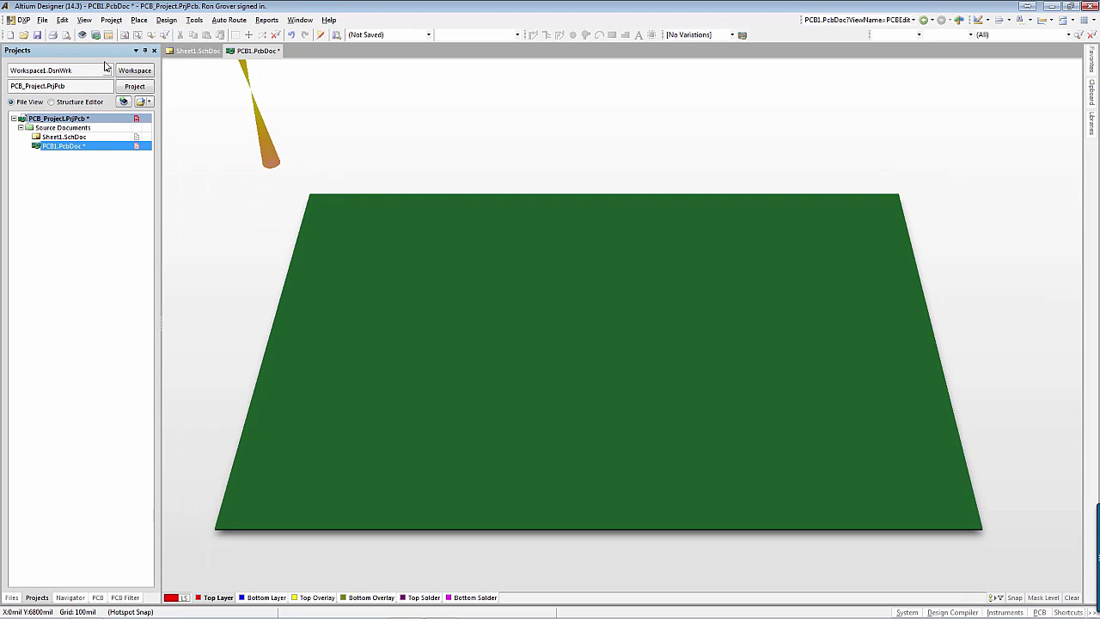
pyautogui.click(139, 21)
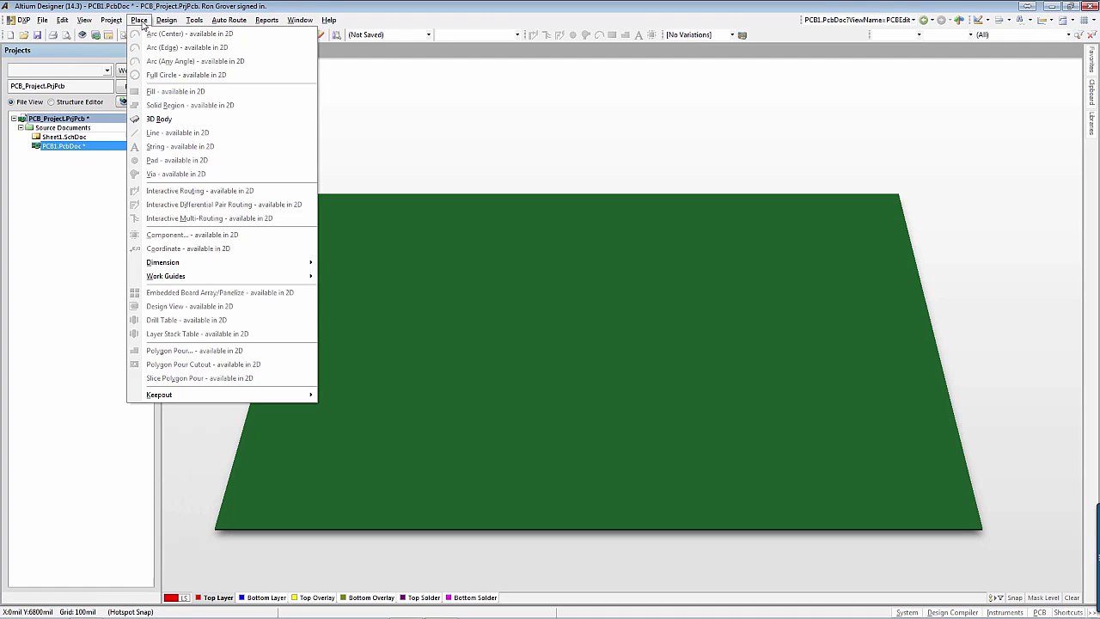
pyautogui.click(159, 119)
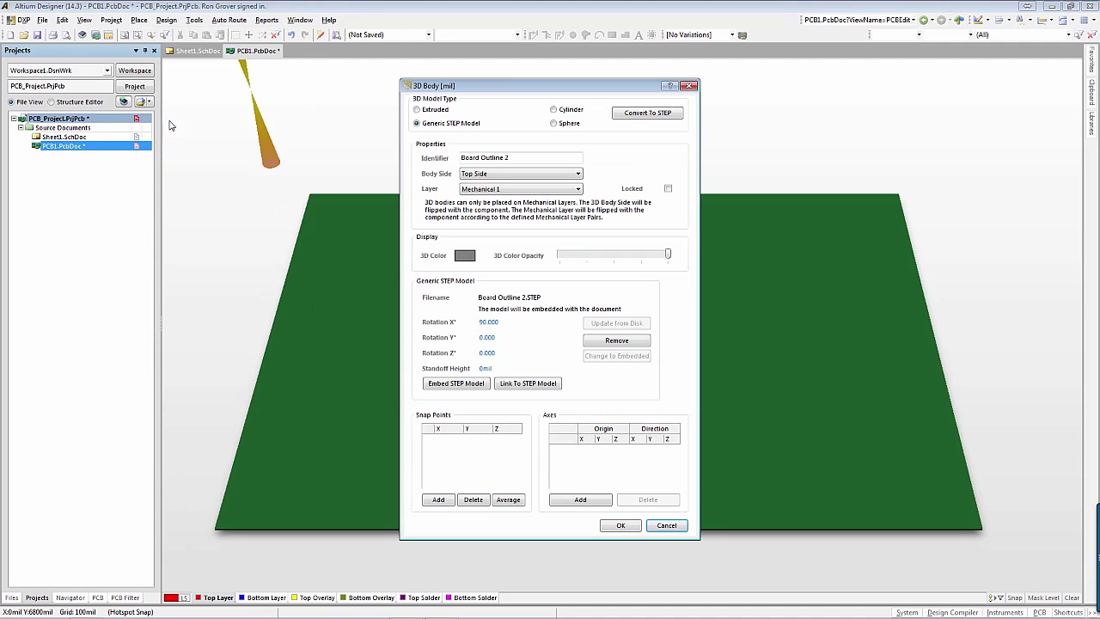
pyautogui.click(427, 125)
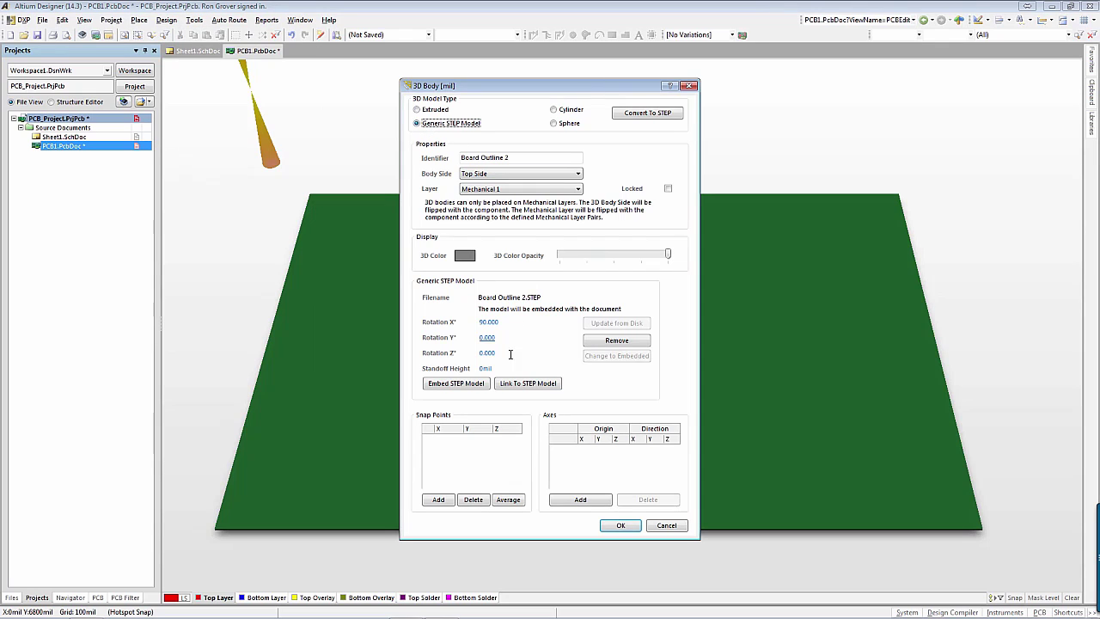
# - Embed Board Outline 2.STEP as the 3D body and confirm its settings
pyautogui.click(454, 387)
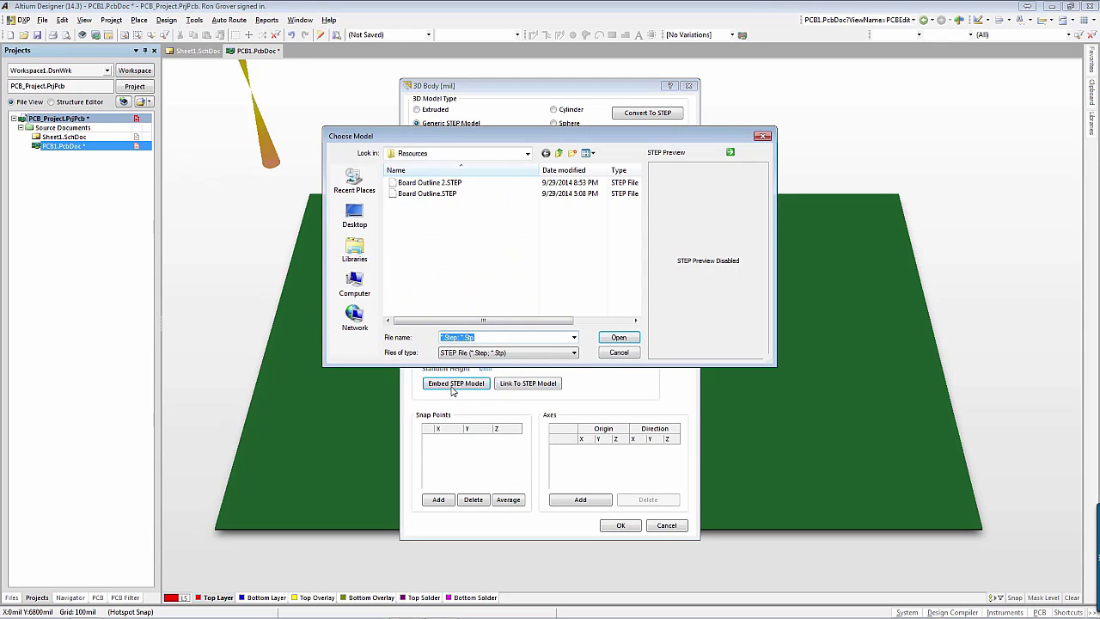
pyautogui.click(430, 184)
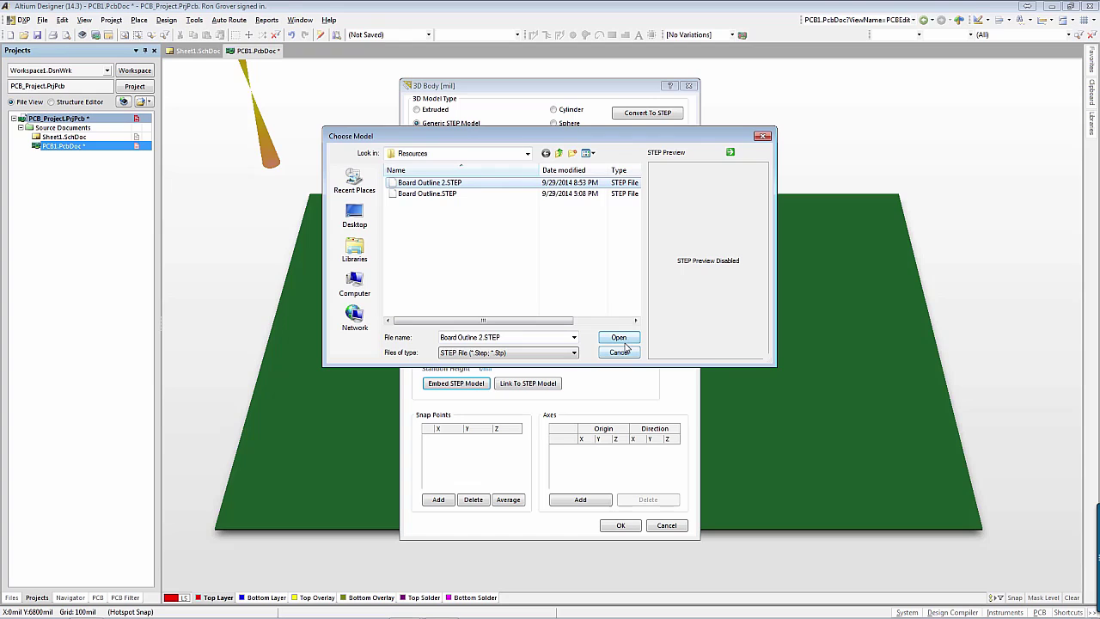
pyautogui.click(618, 338)
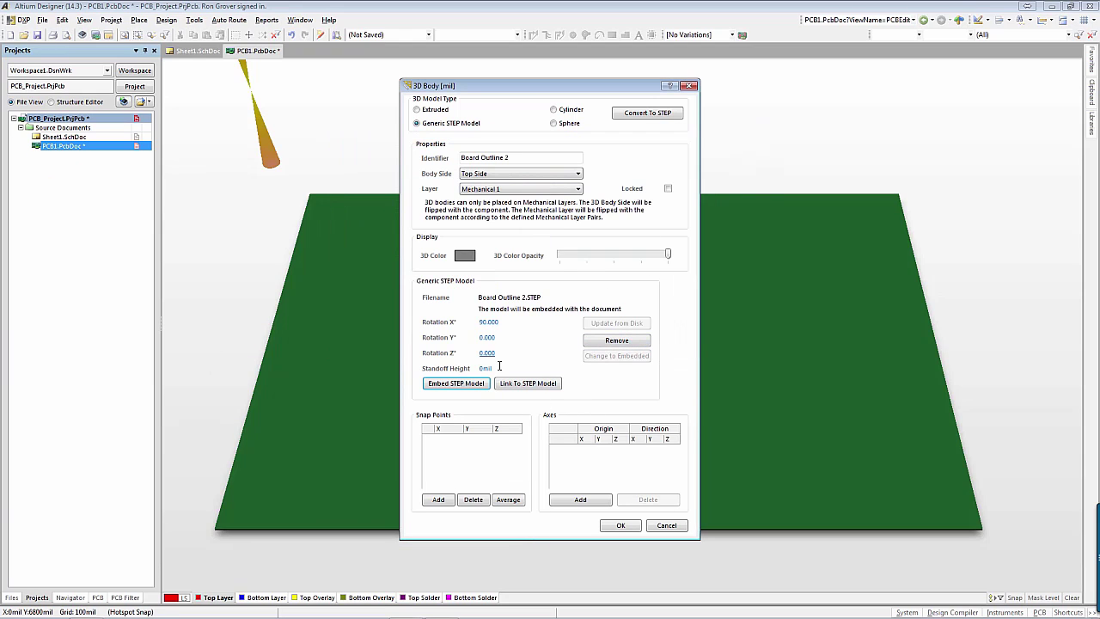
pyautogui.click(616, 526)
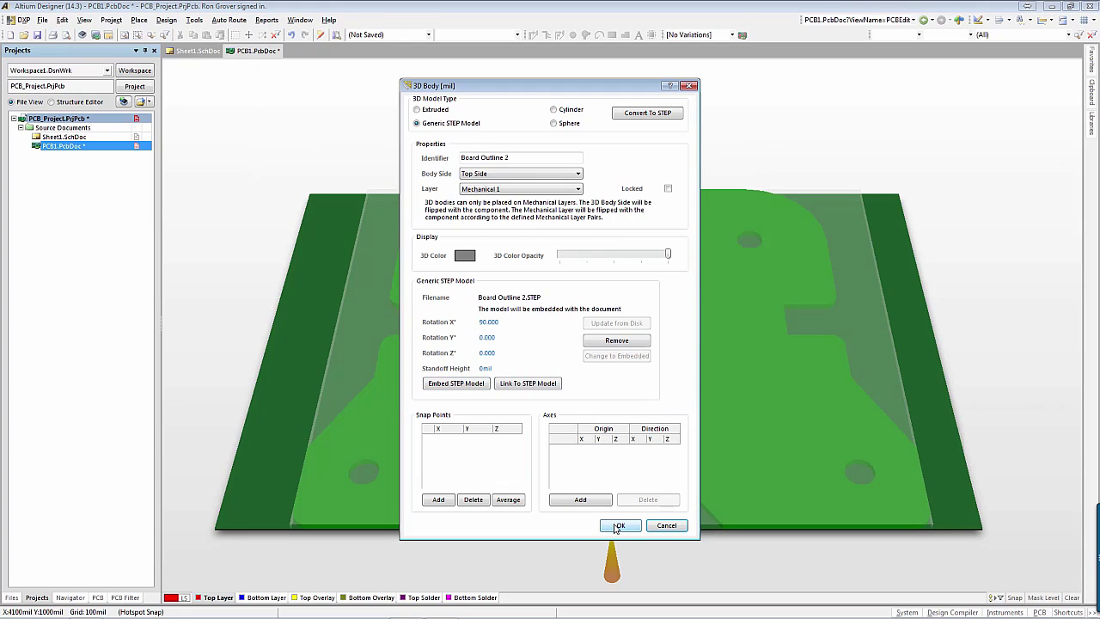
# - Place the STEP board model onto the board
pyautogui.click(667, 525)
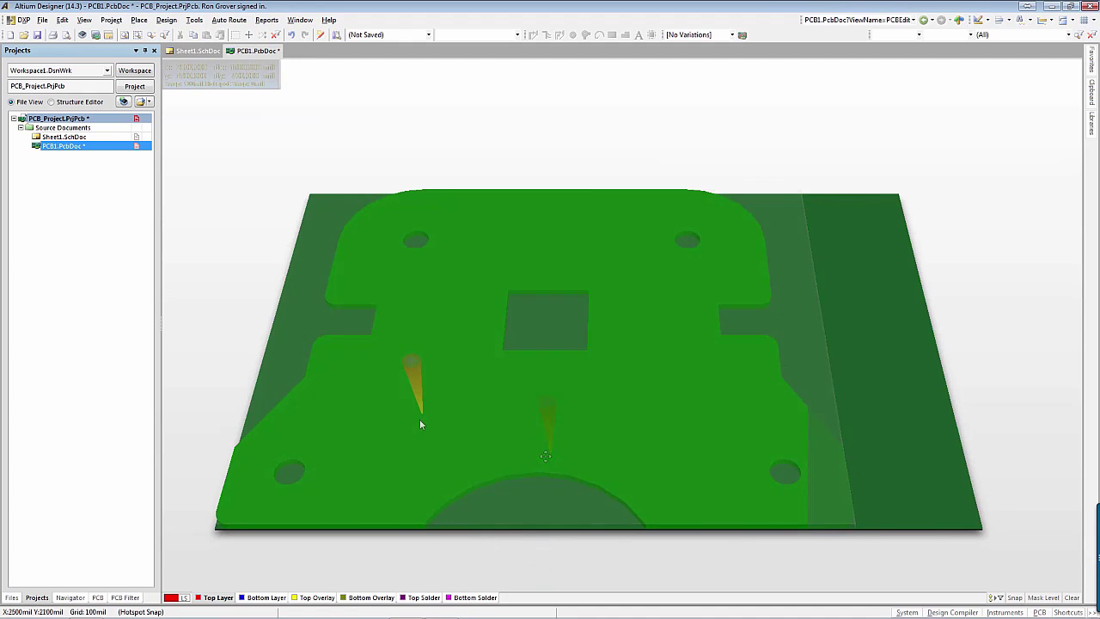
pyautogui.click(421, 419)
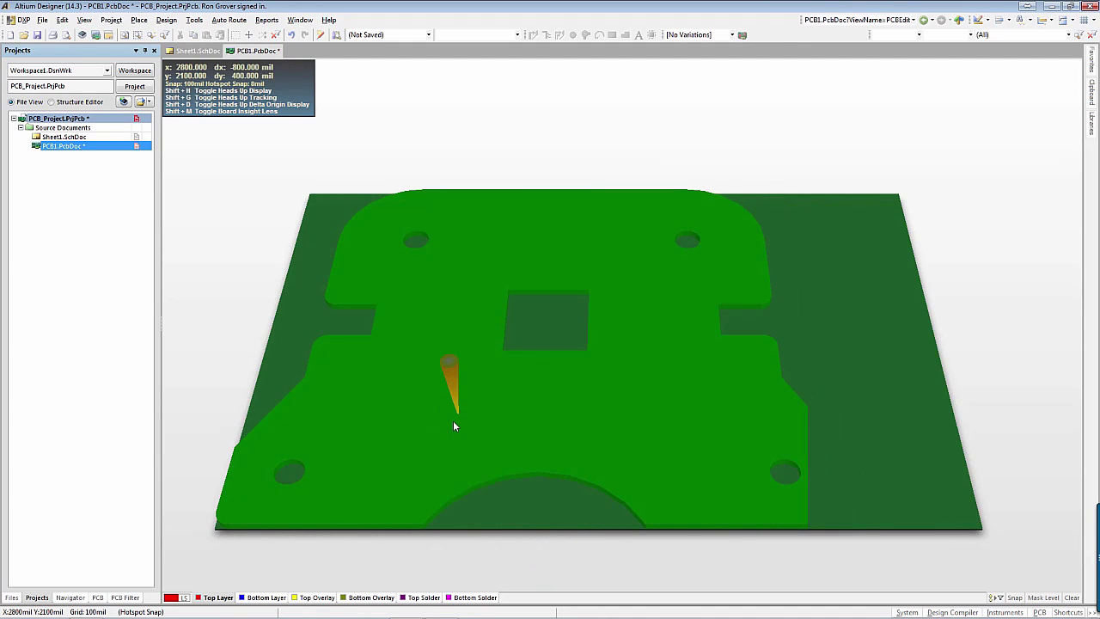
# - Define the board shape from the STEP model's top face using Board Shape > Define from 3D body
pyautogui.click(166, 20)
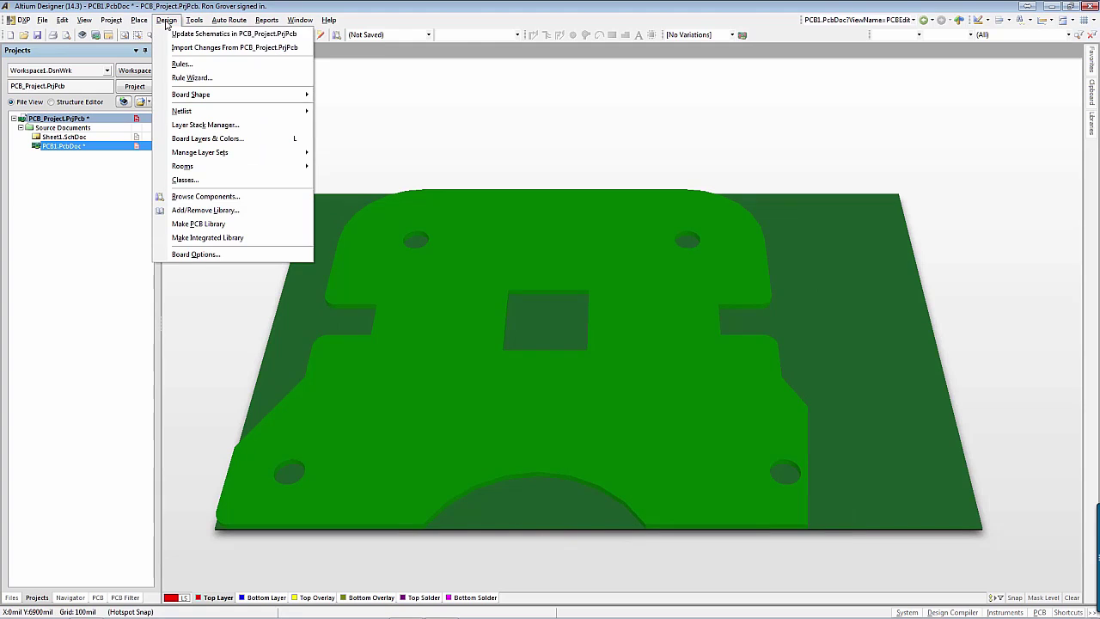
pyautogui.moveTo(228, 97)
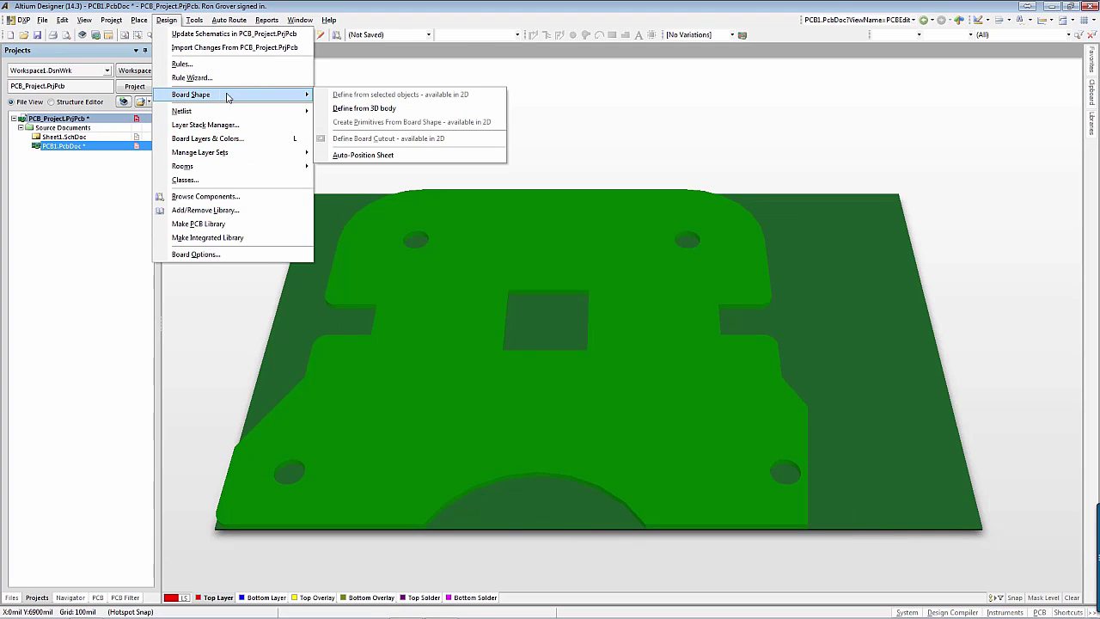
pyautogui.click(364, 109)
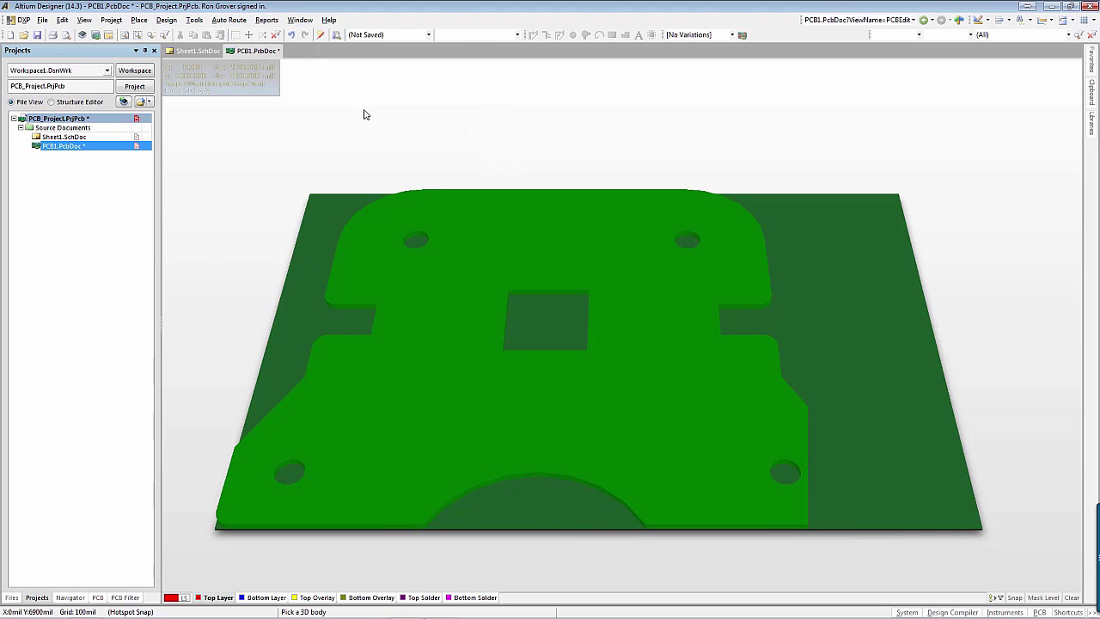
pyautogui.click(443, 368)
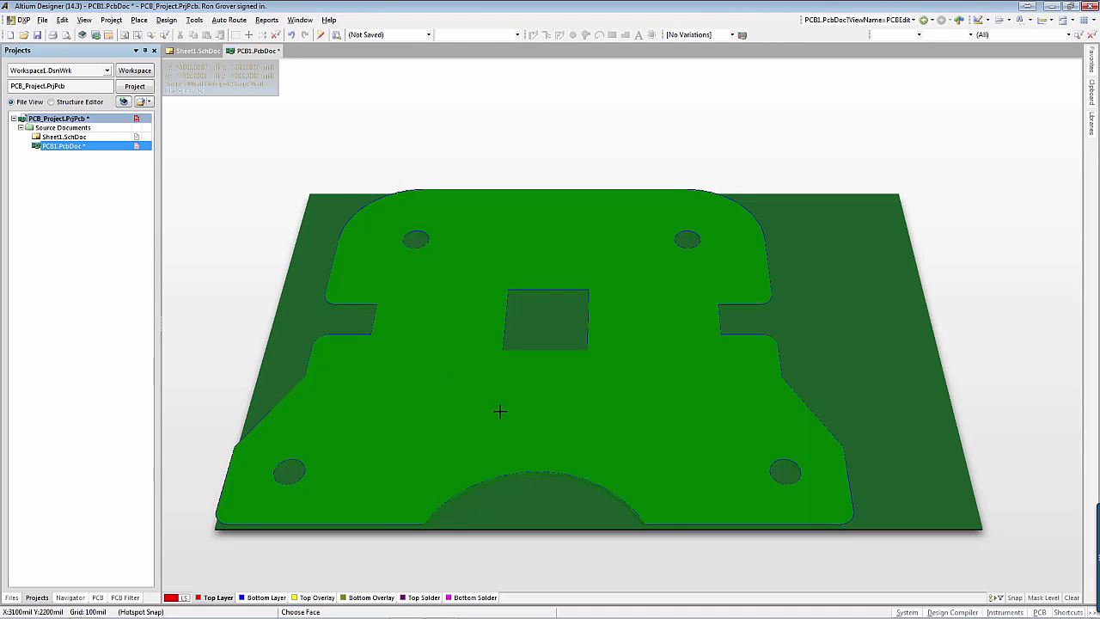
pyautogui.click(499, 410)
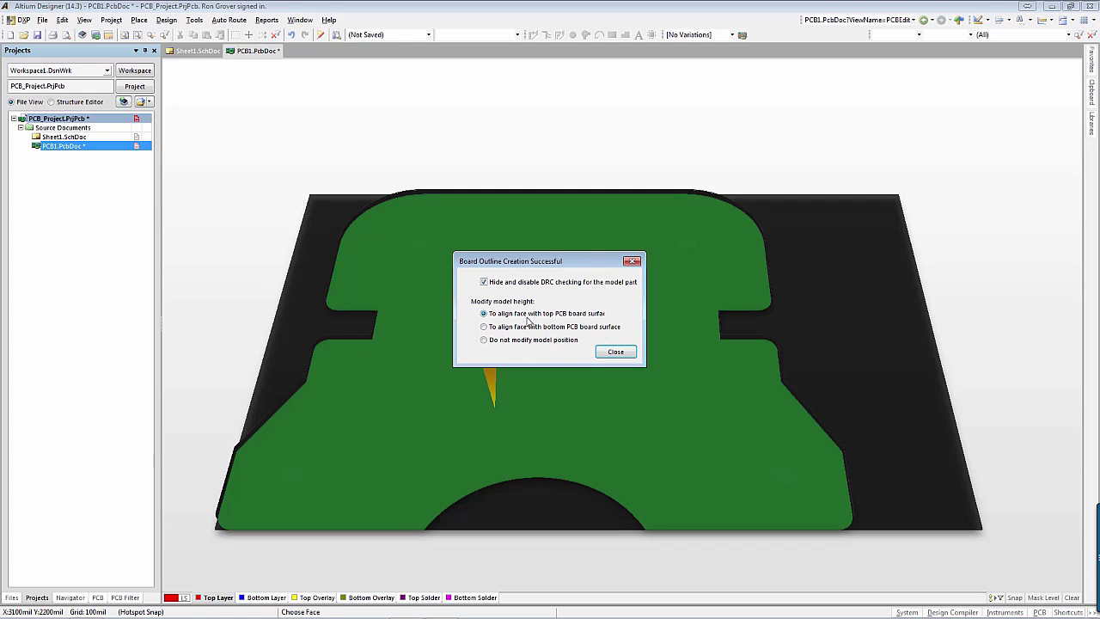
pyautogui.click(615, 352)
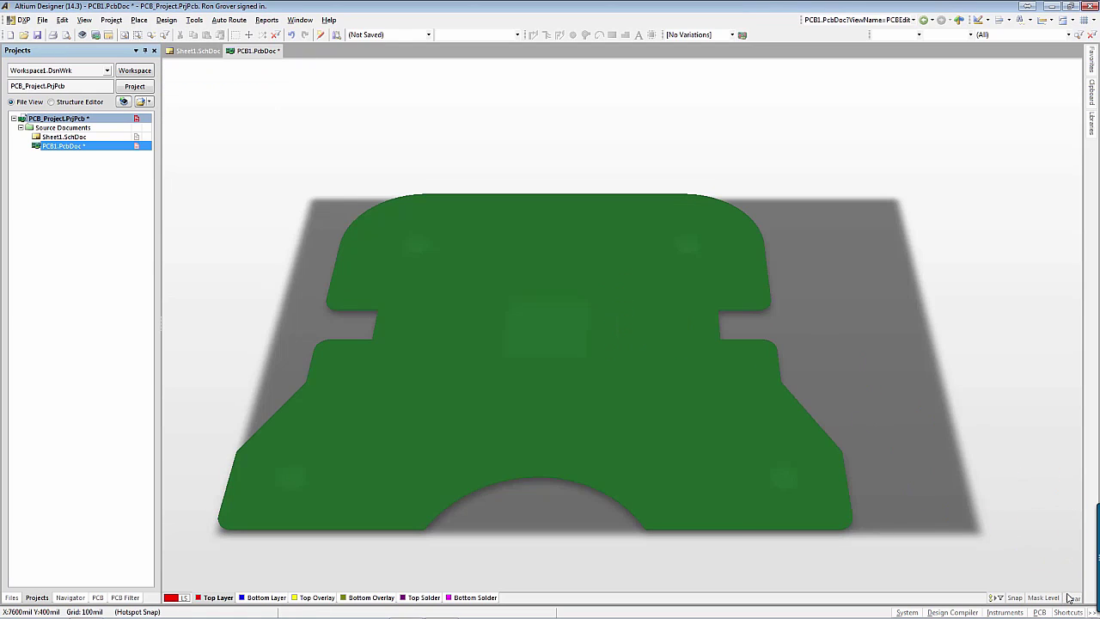
# - Compare the new board in 2D and 3D, tilting it to show the holes and square cutout
pyautogui.press('2')
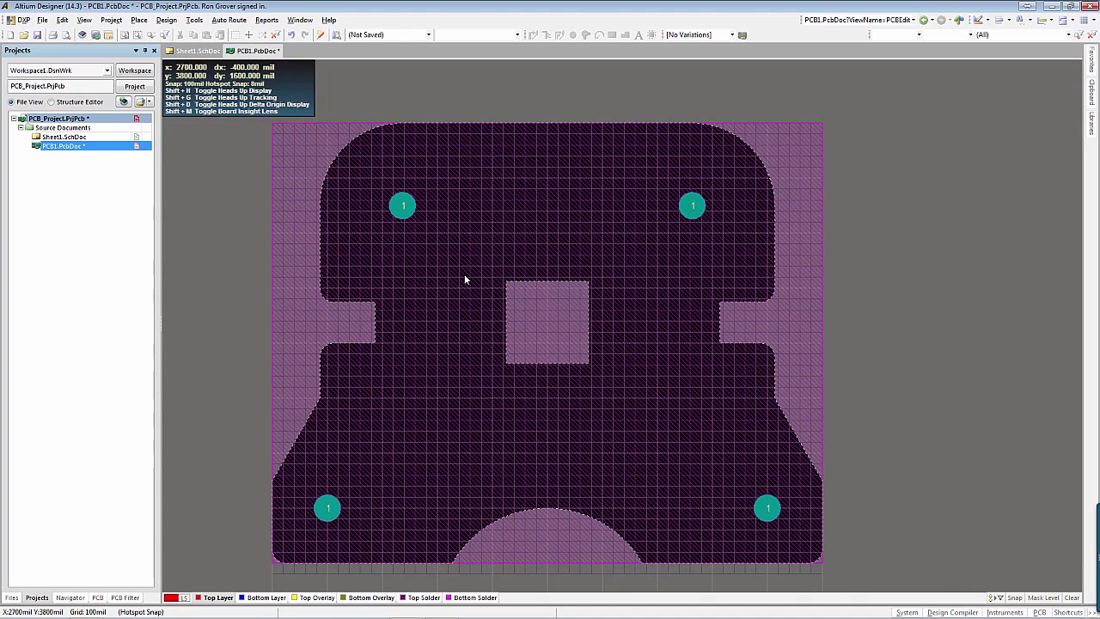
pyautogui.press('3')
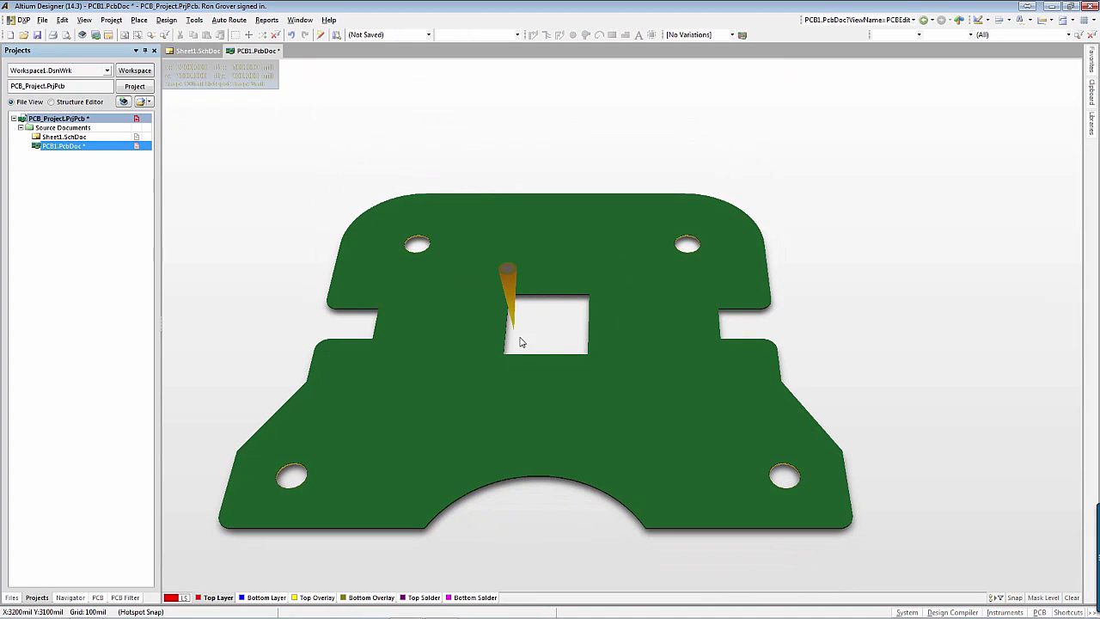
pyautogui.keyDown('shift'); pyautogui.moveTo(526, 394); pyautogui.dragTo(562, 359, button='right'); pyautogui.keyUp('shift')
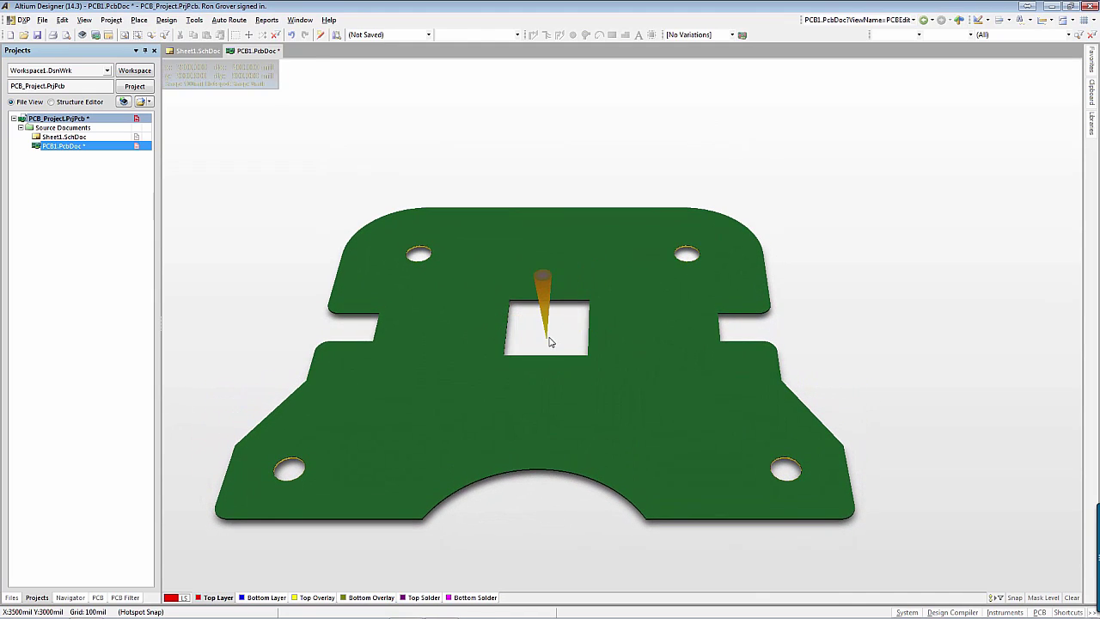